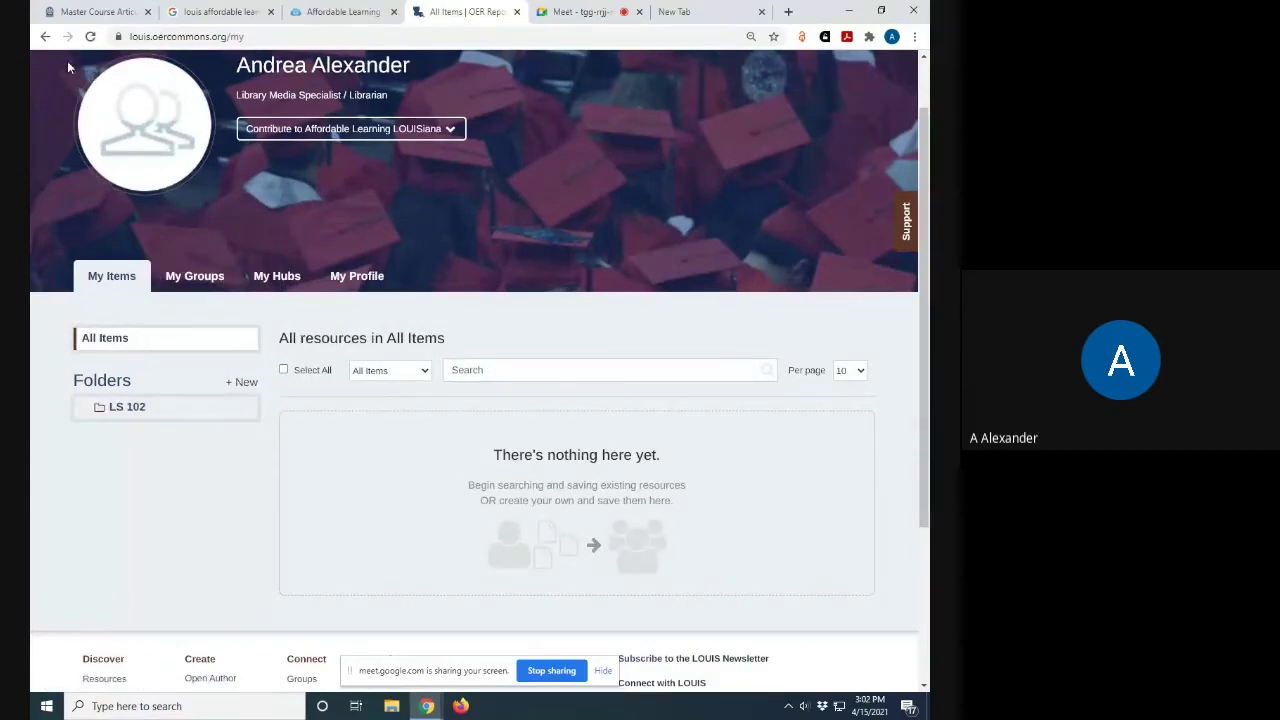
Open the account settings from the user profile and review the privacy options
scroll(730, 235, "up", 1)
left_click(857, 85)
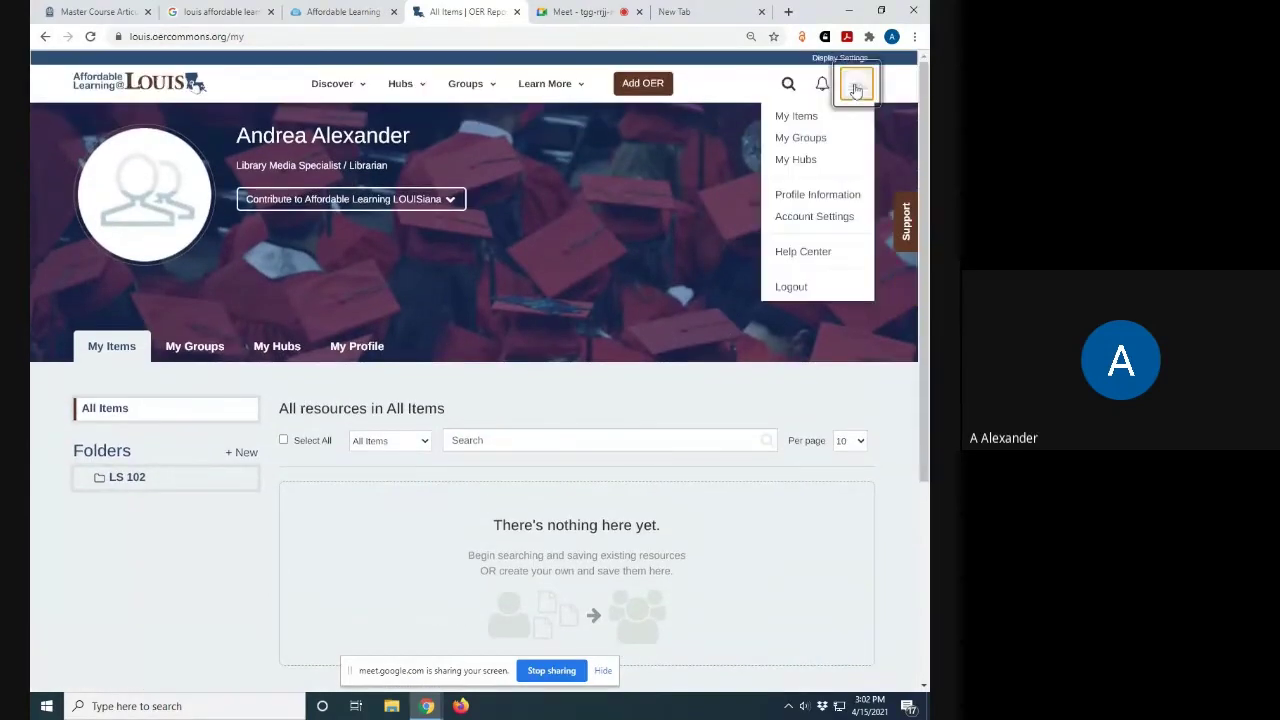
left_click(812, 216)
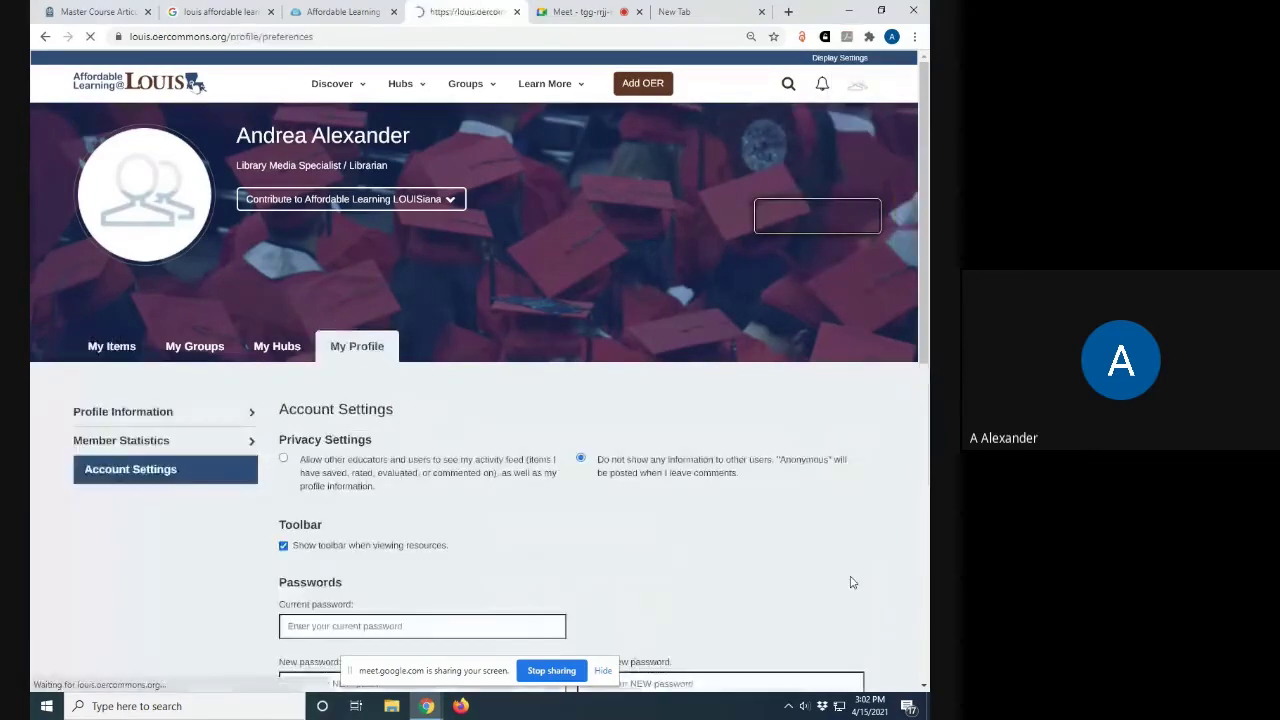
scroll(703, 542, "down", 1)
scroll(703, 542, "down", 1)
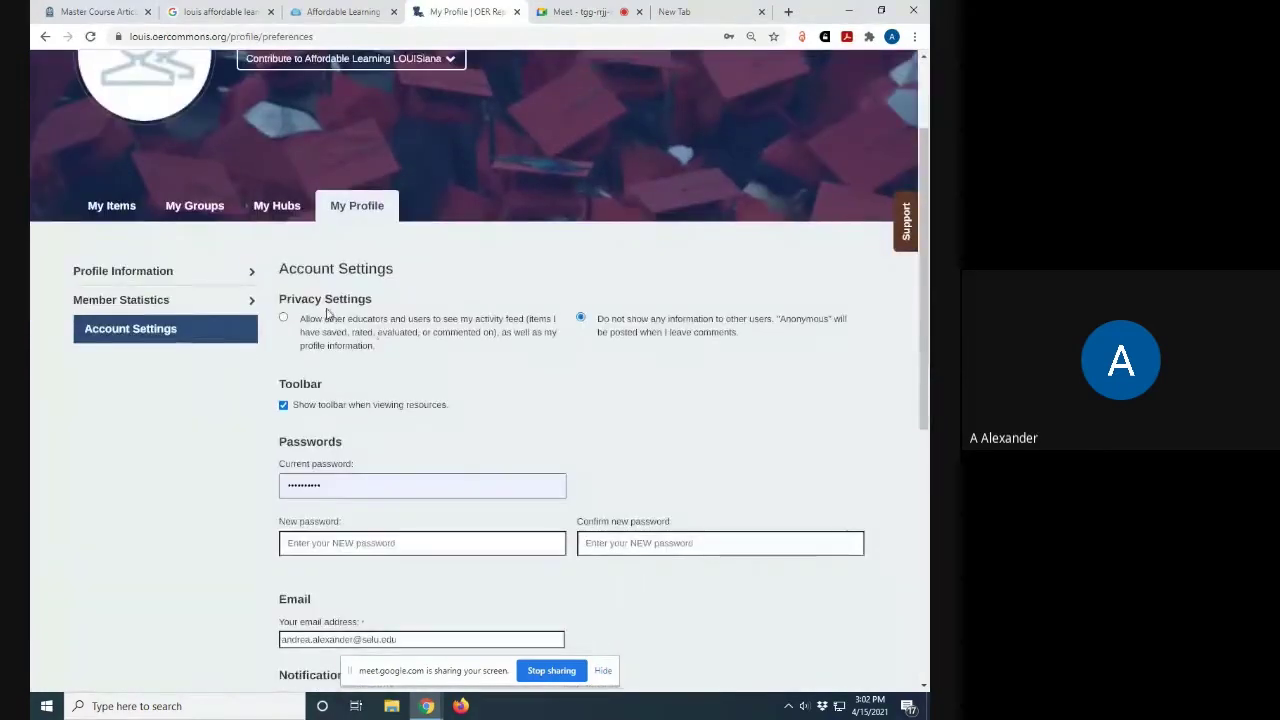
Try the privacy option that lets other educators see the activity feed, and switch back to showing no information to other users
left_click(285, 320)
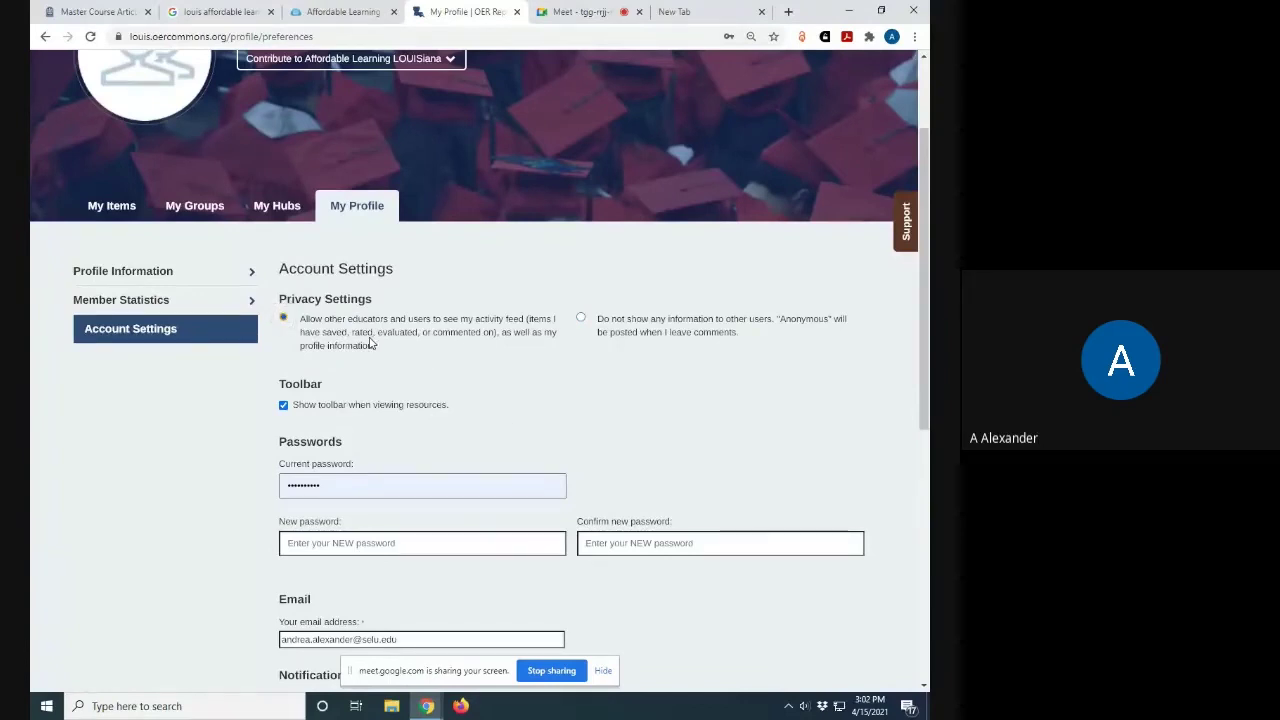
left_click(581, 318)
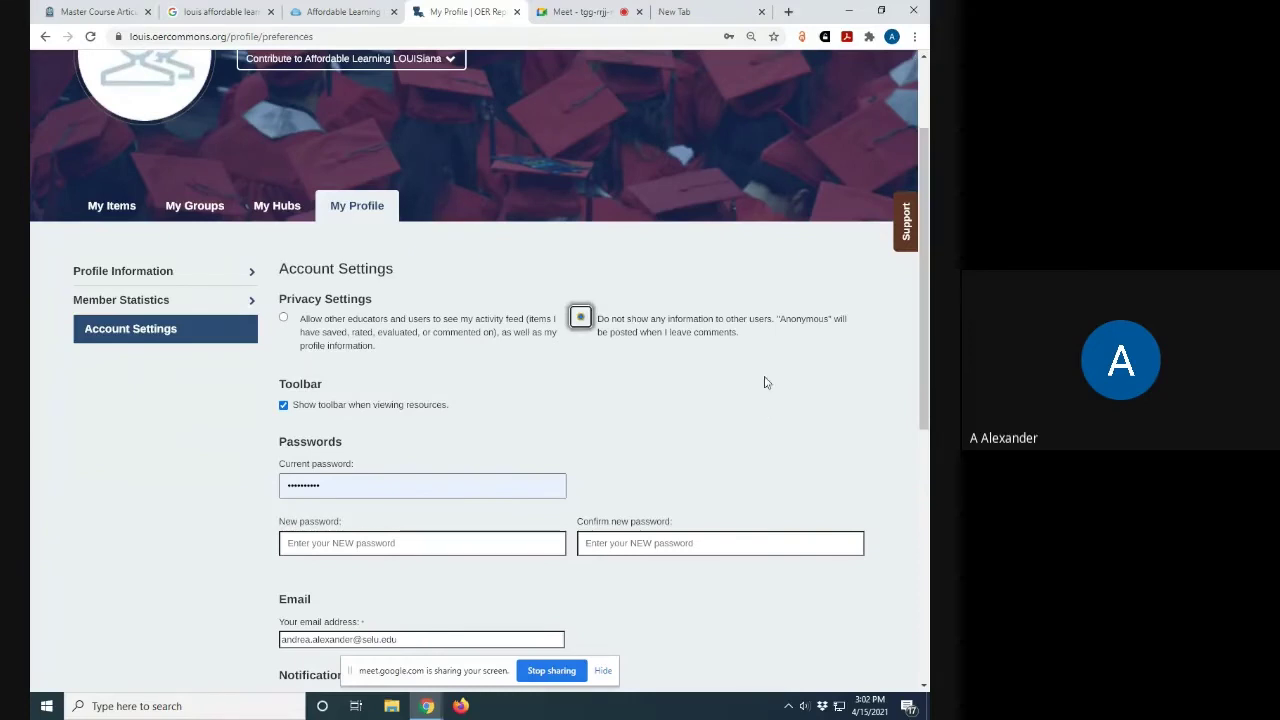
scroll(757, 408, "up", 2)
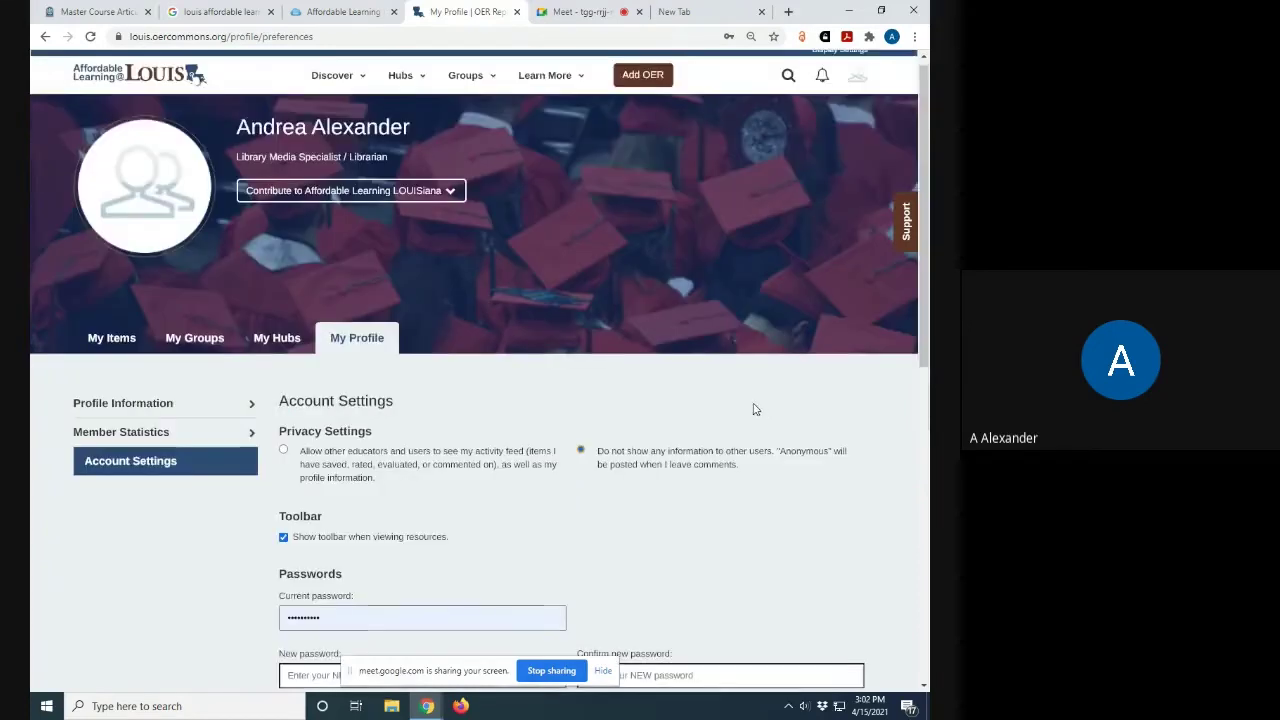
Return to the repository's home page and begin a Submit from Web resource with the URL selu.edu/library
left_click(153, 90)
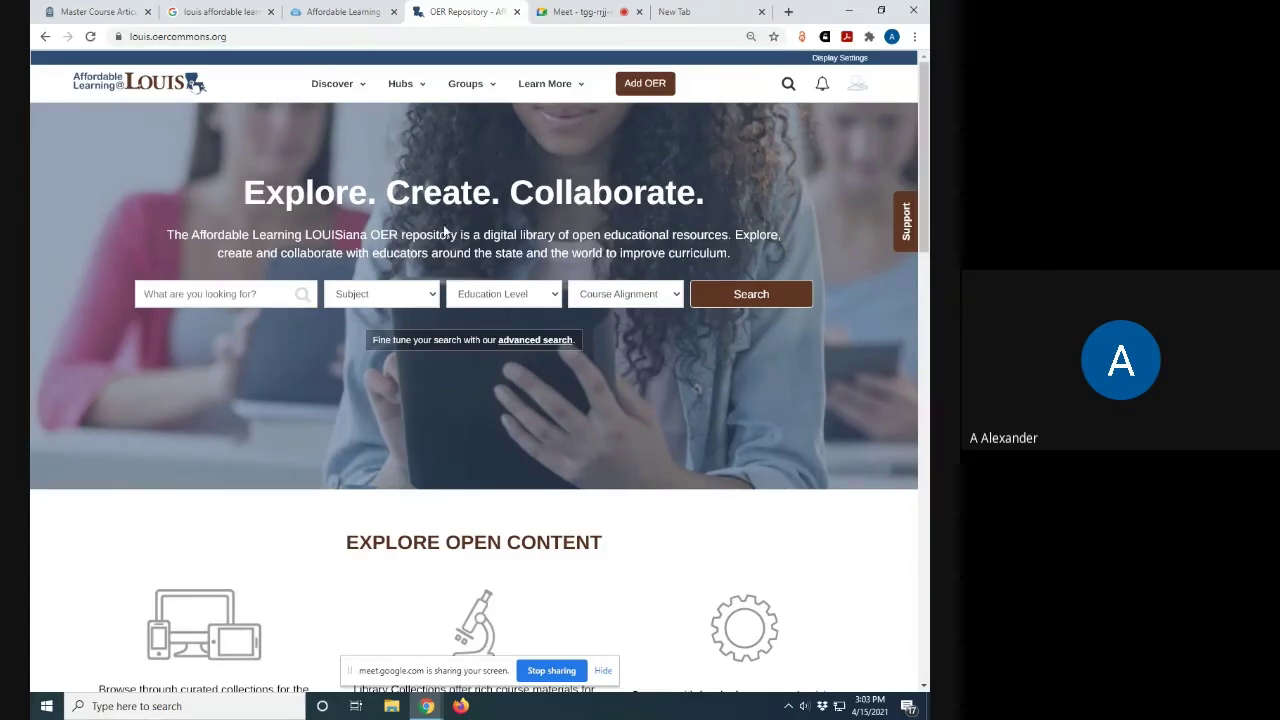
left_click(651, 87)
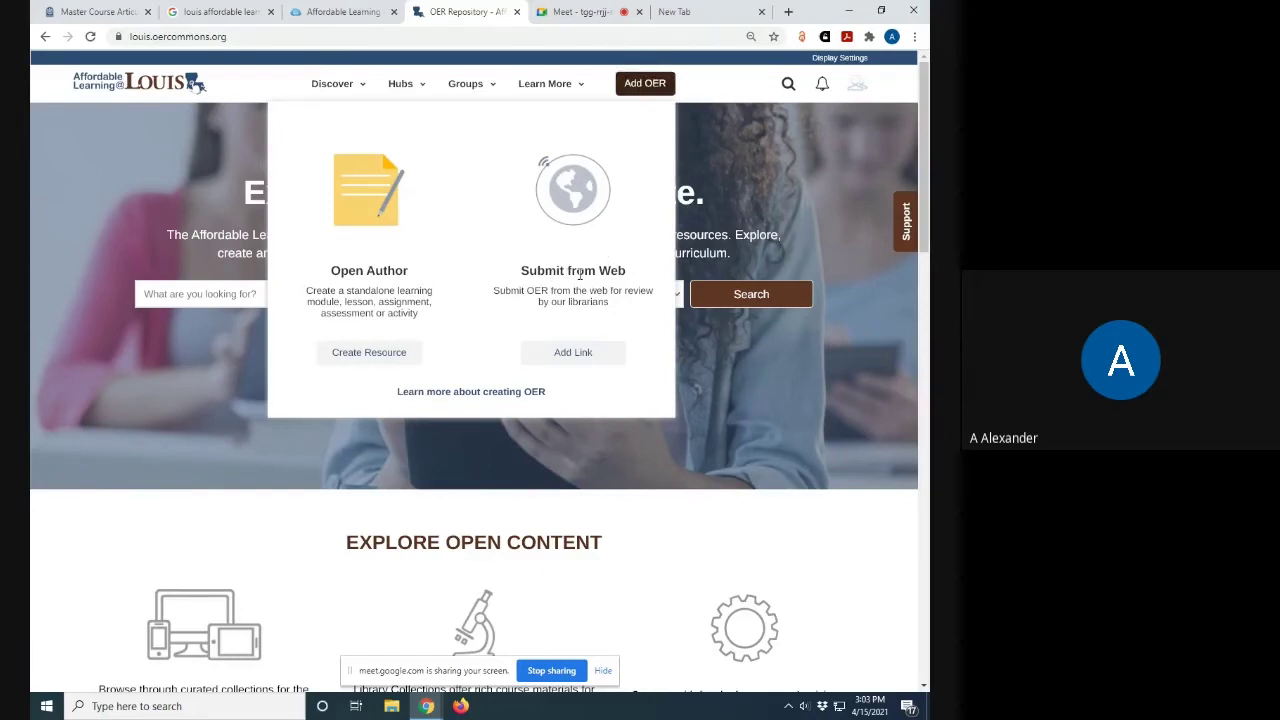
left_click(580, 360)
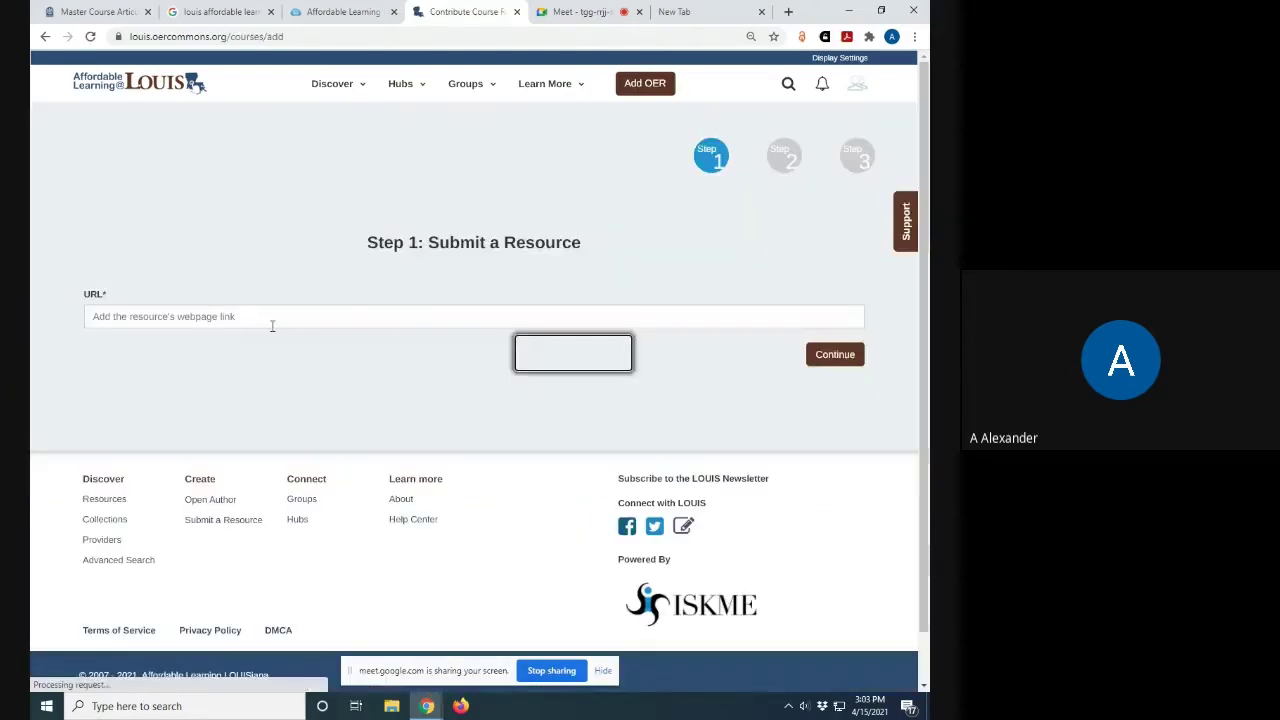
left_click(271, 319)
type("selu.edu/library")
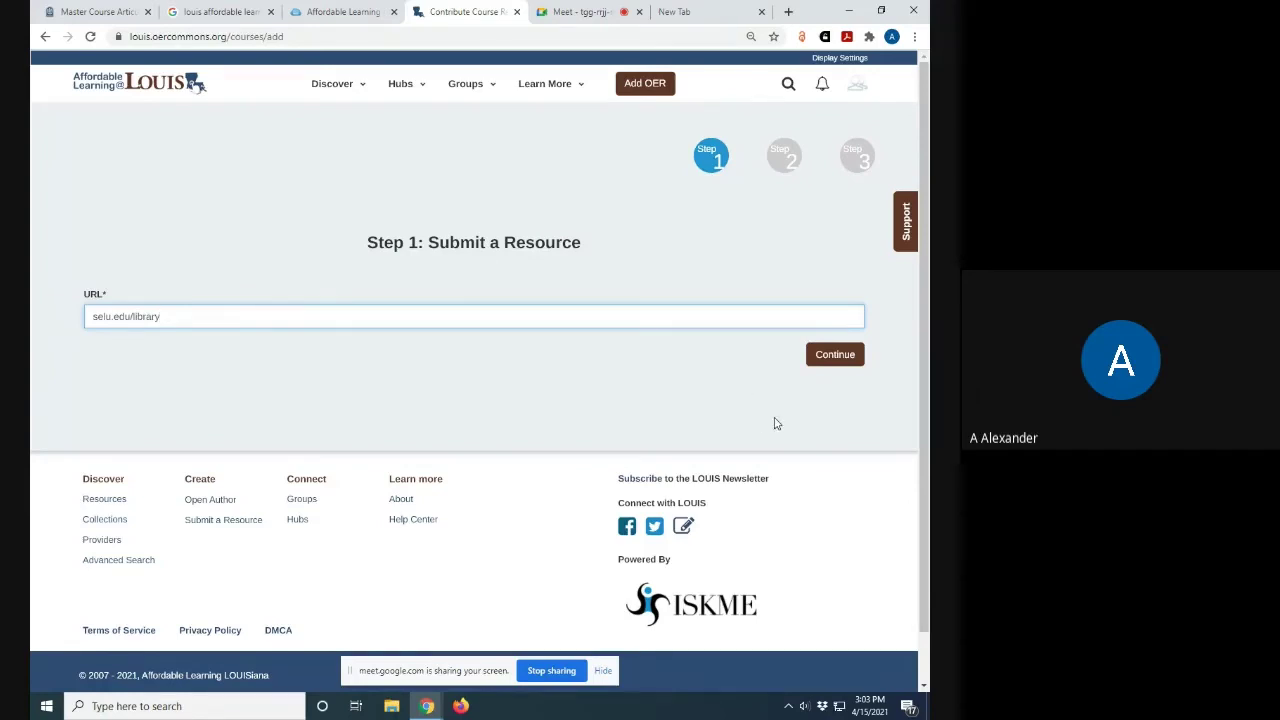
left_click(820, 356)
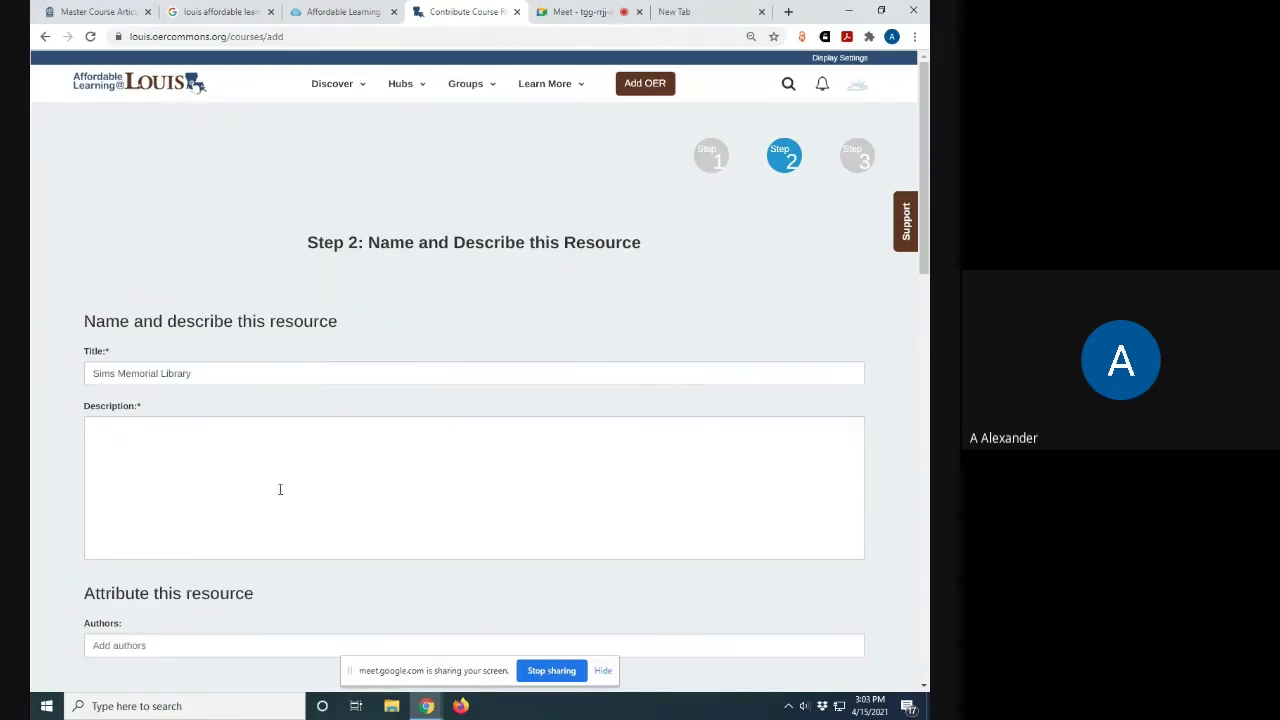
Enter "website" as the description of the Sims Memorial Library resource
left_click(208, 449)
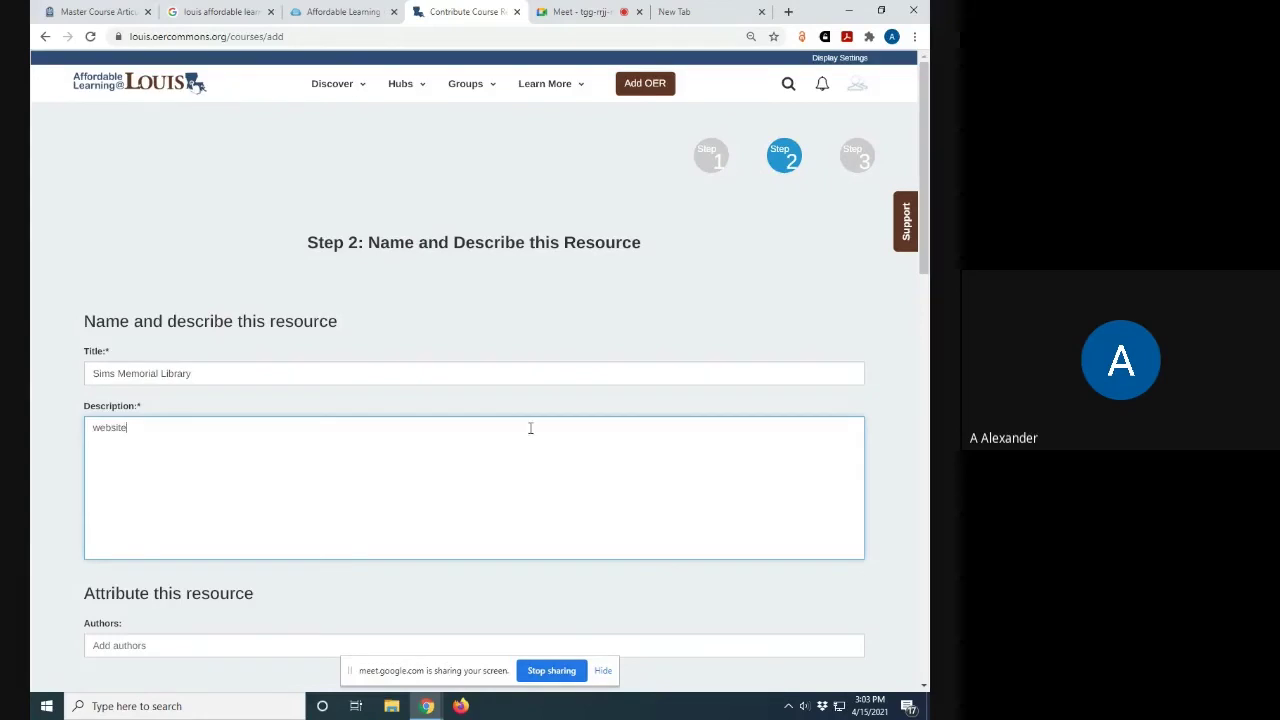
scroll(530, 428, "down", 2)
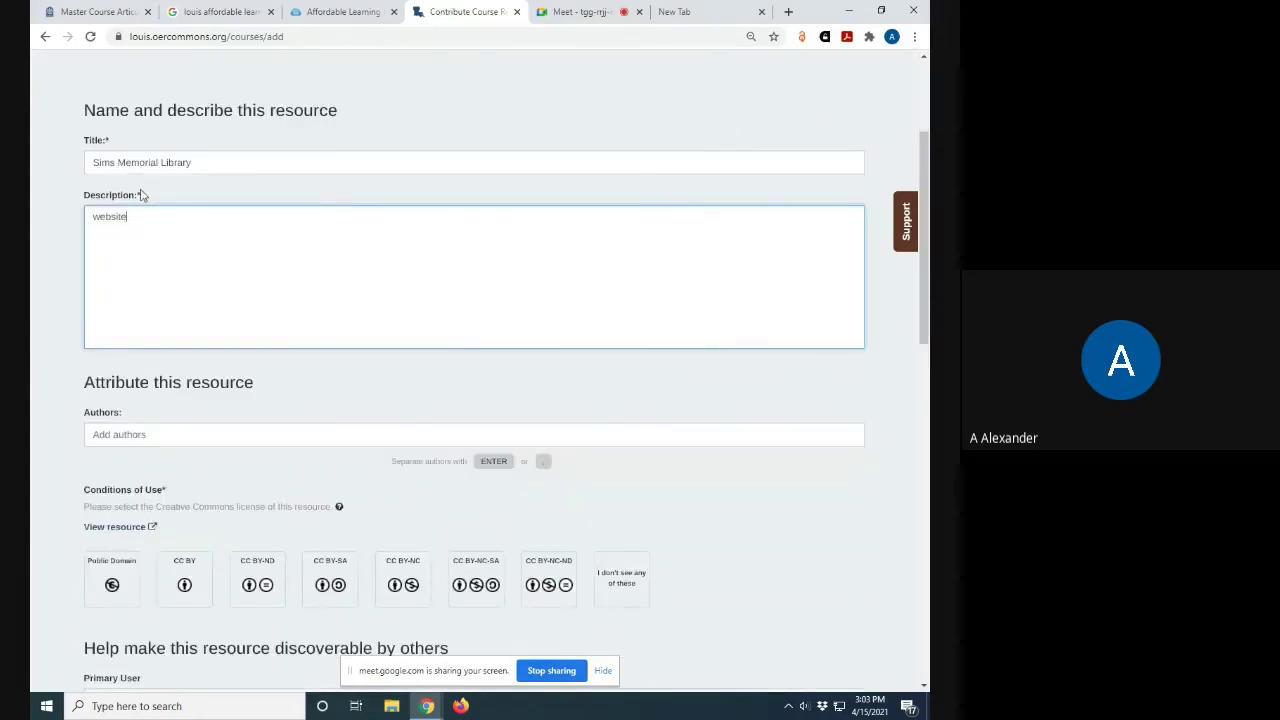
scroll(680, 460, "down", 3)
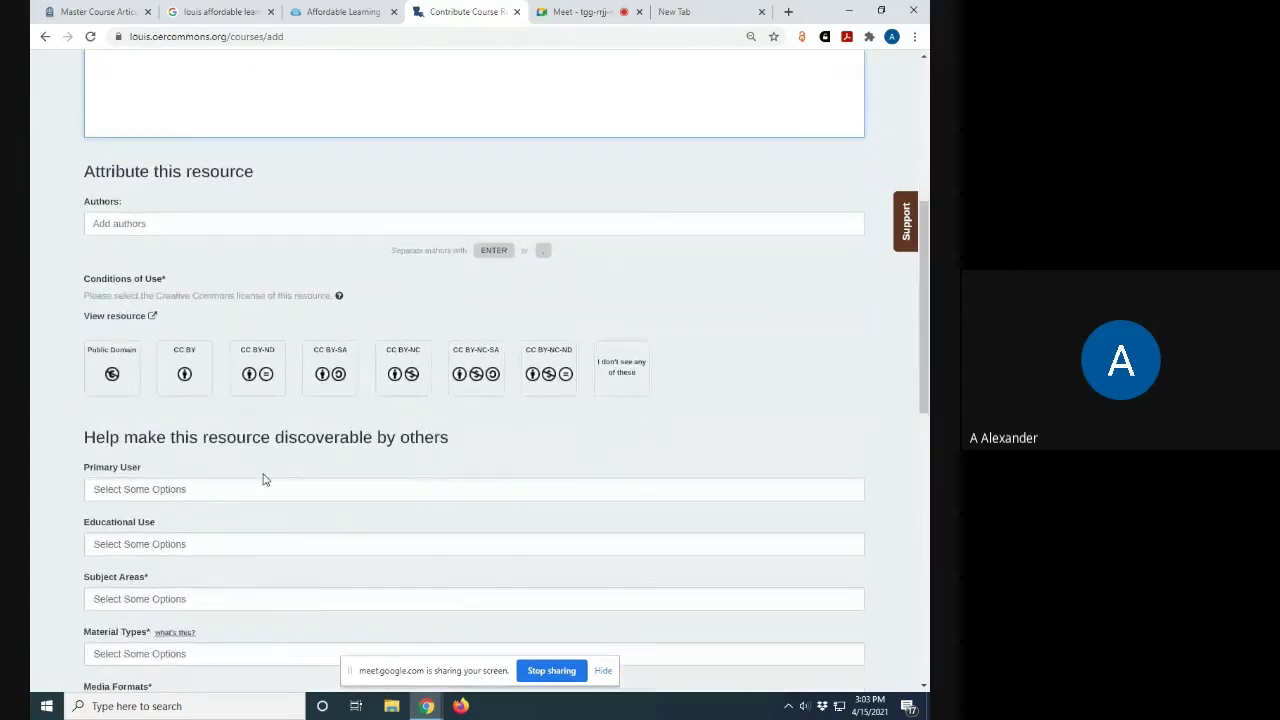
View the linked resource, close it again, and set the conditions of use to "I don't see any of these"
scroll(45, 452, "down", 1)
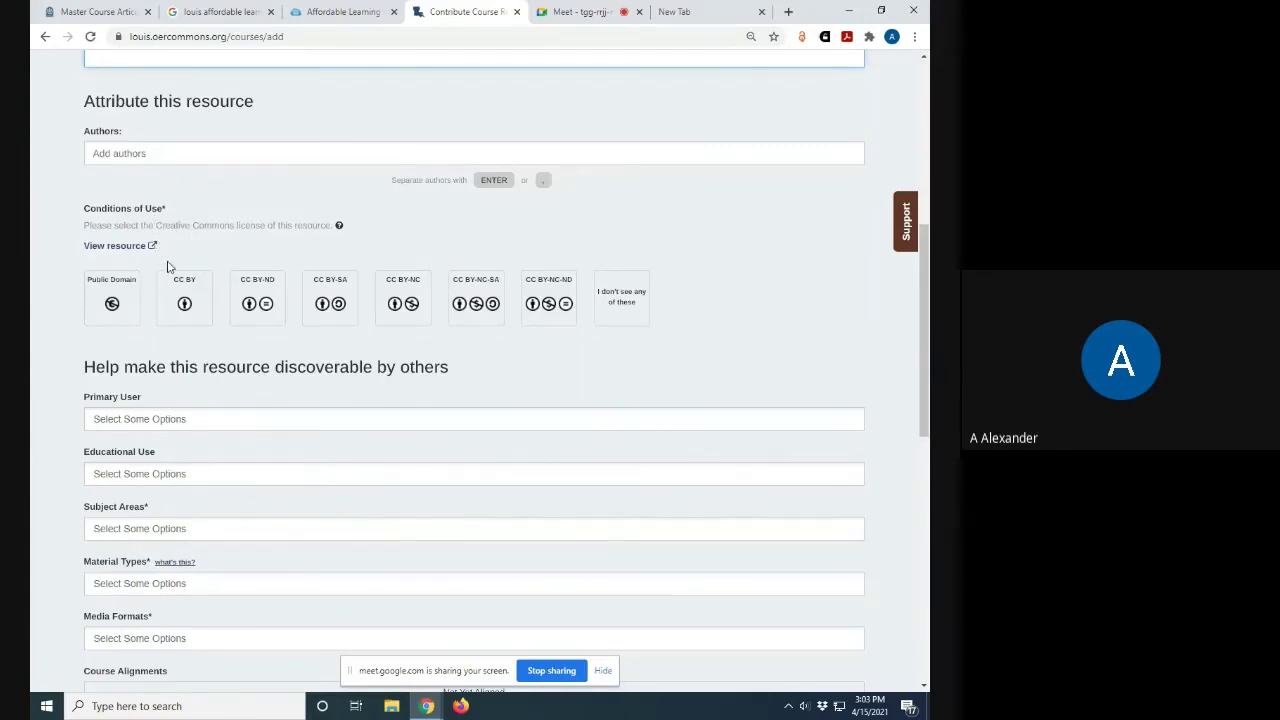
left_click(124, 246)
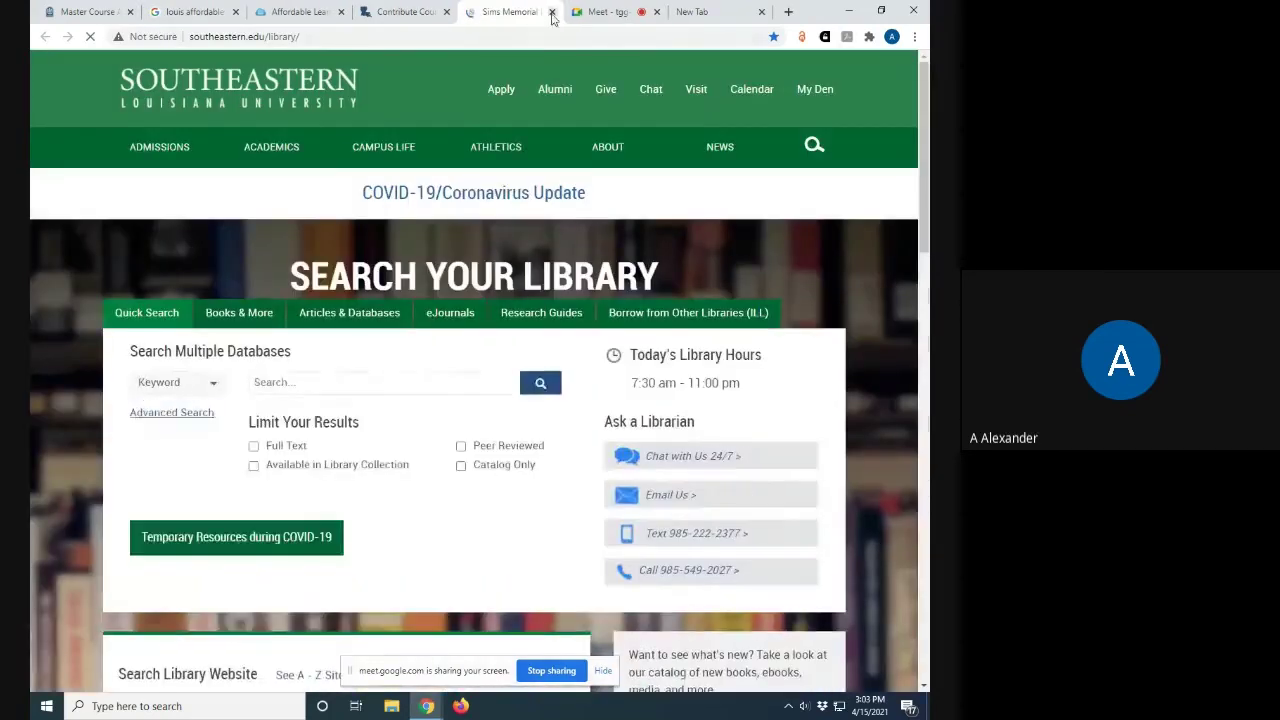
left_click(551, 12)
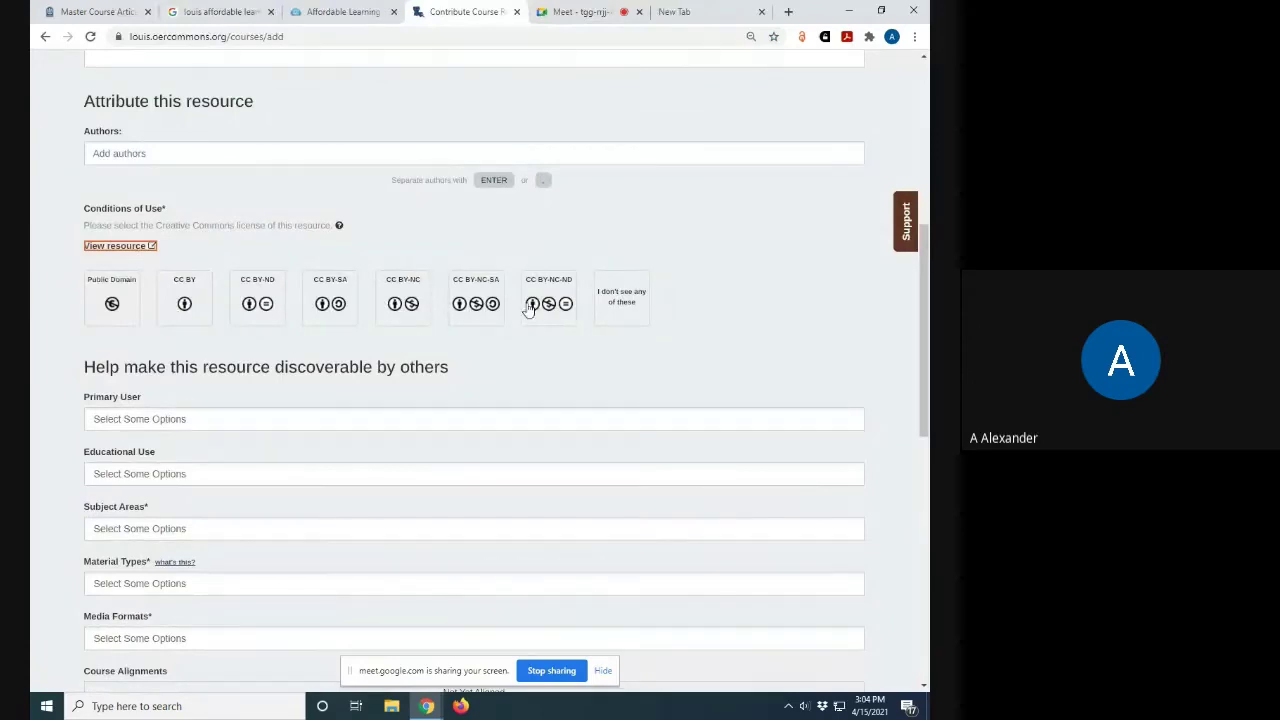
left_click(623, 307)
Set the resource's subject area to Information Science and its material type to Student Guide
scroll(829, 463, "down", 1)
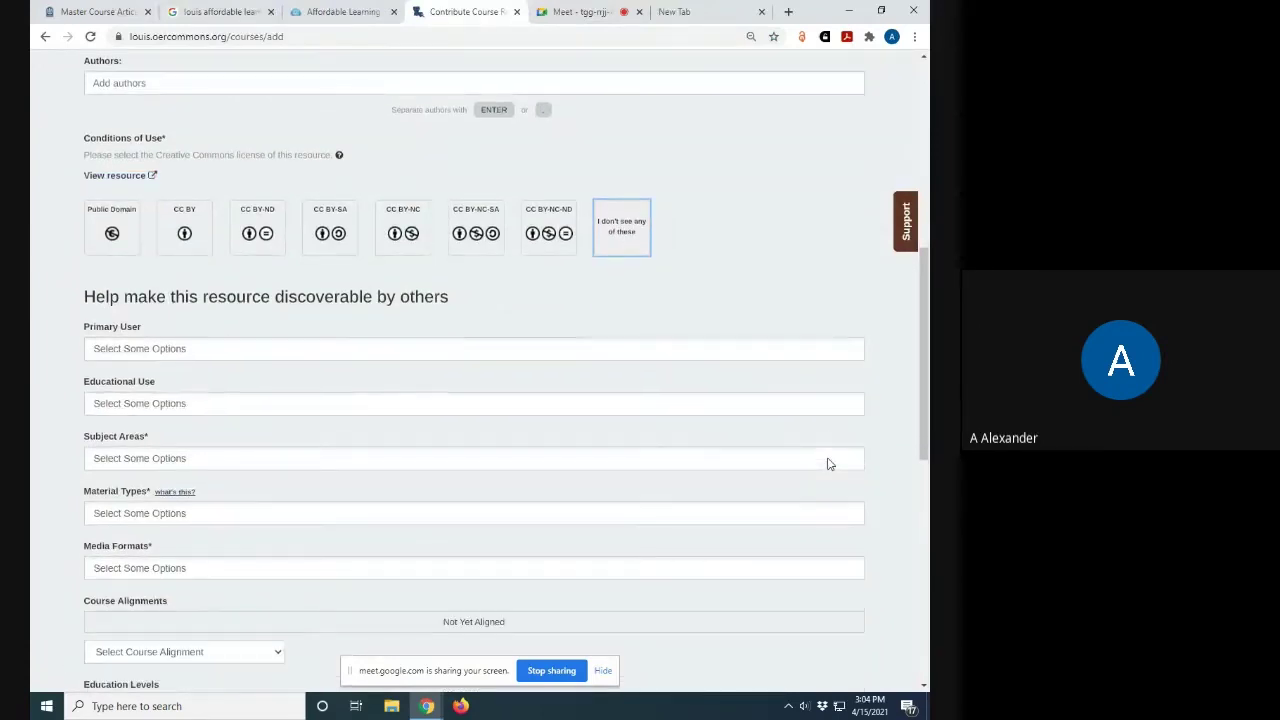
scroll(829, 463, "down", 1)
scroll(474, 463, "down", 1)
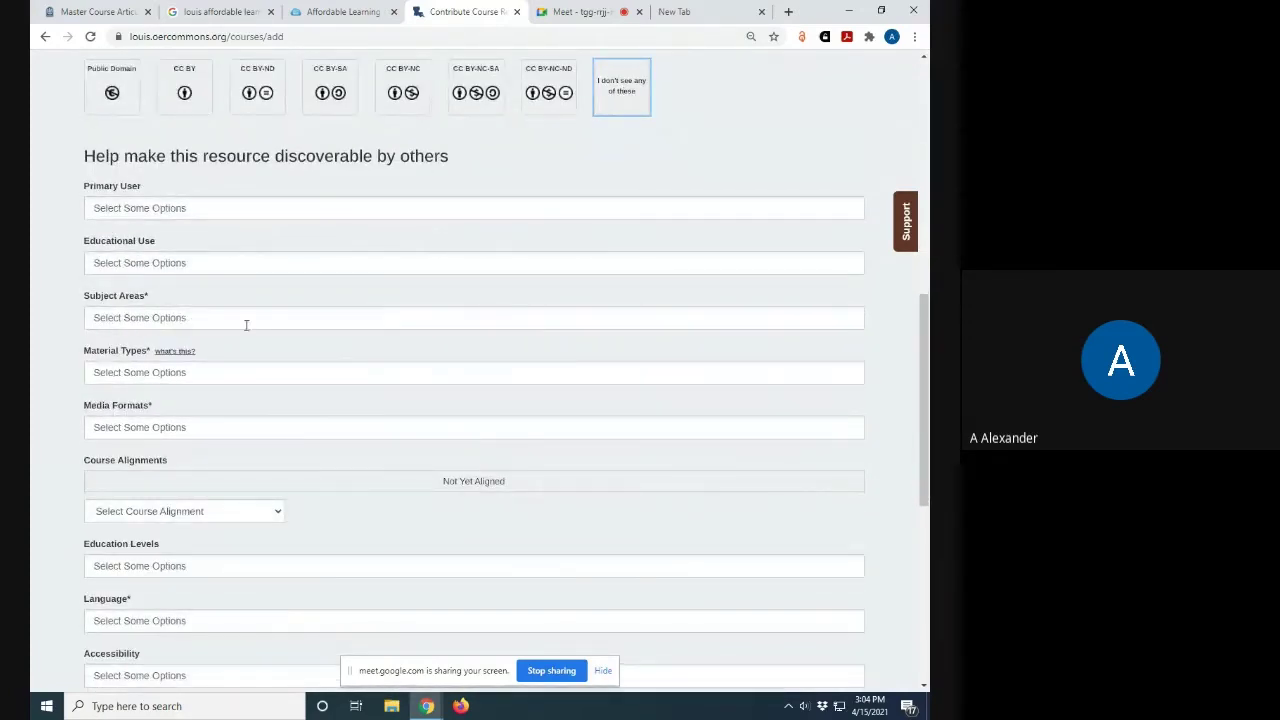
left_click(165, 318)
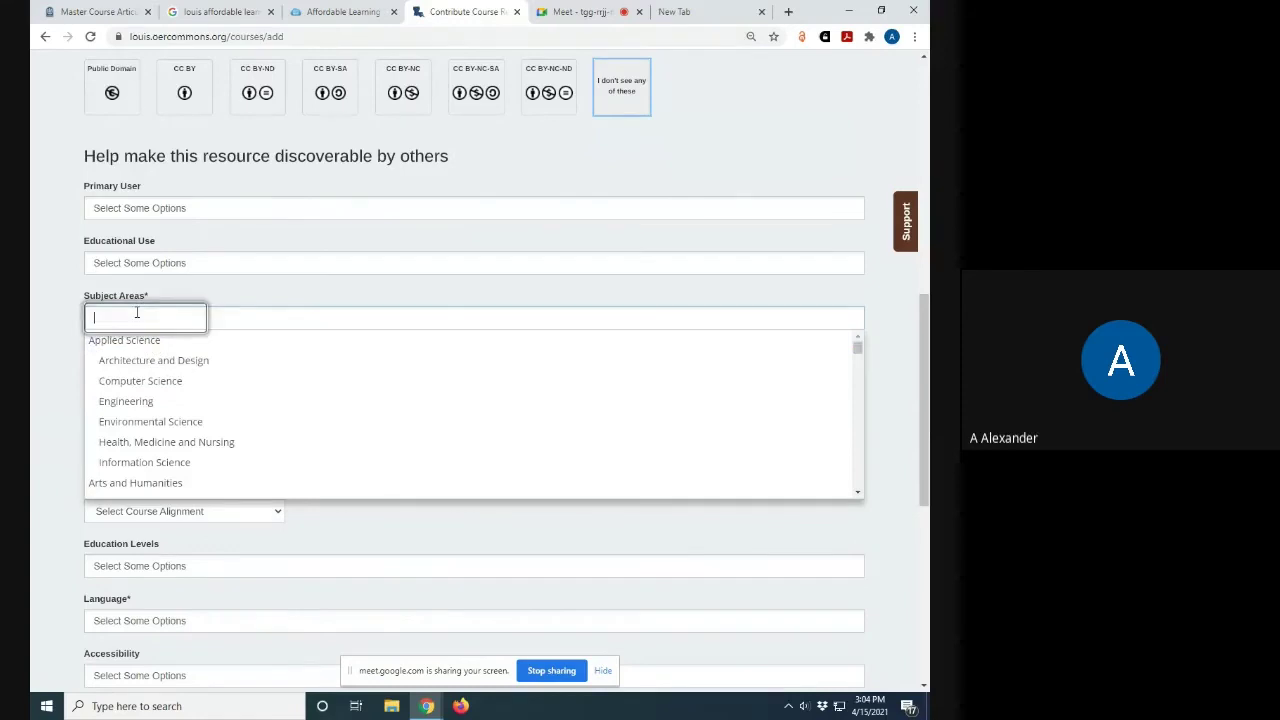
type("inform")
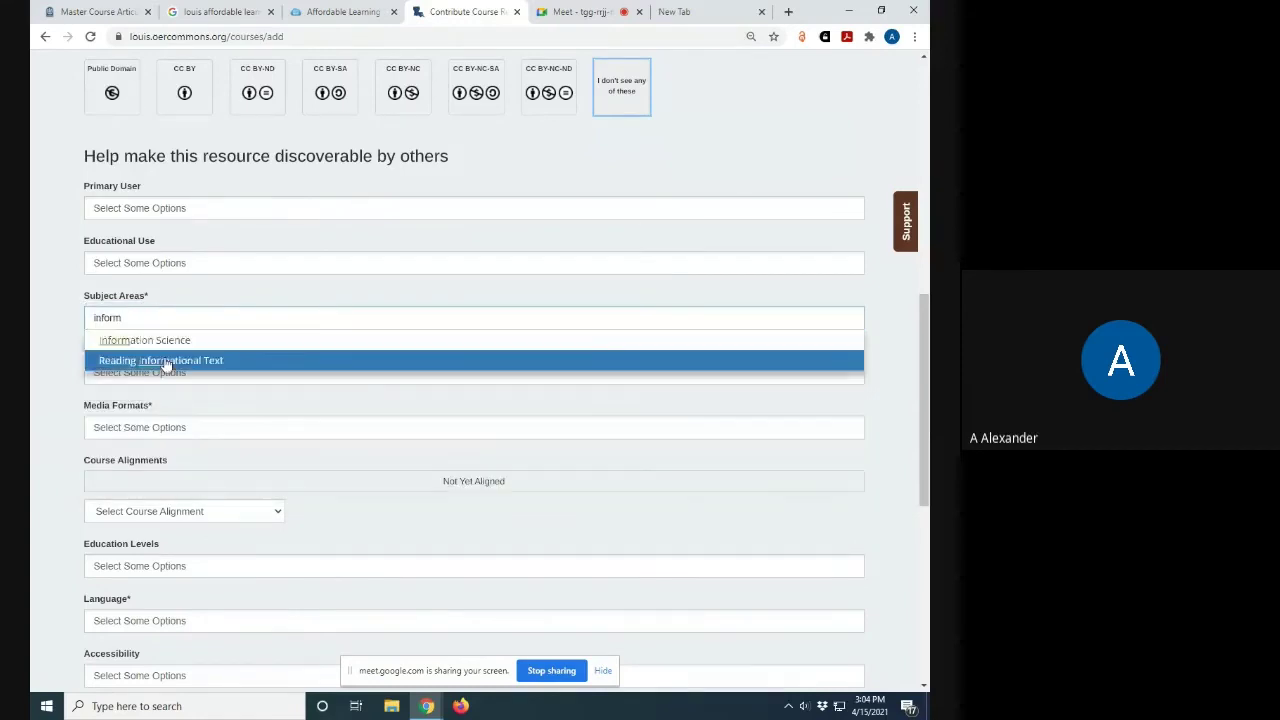
left_click(168, 341)
left_click(182, 373)
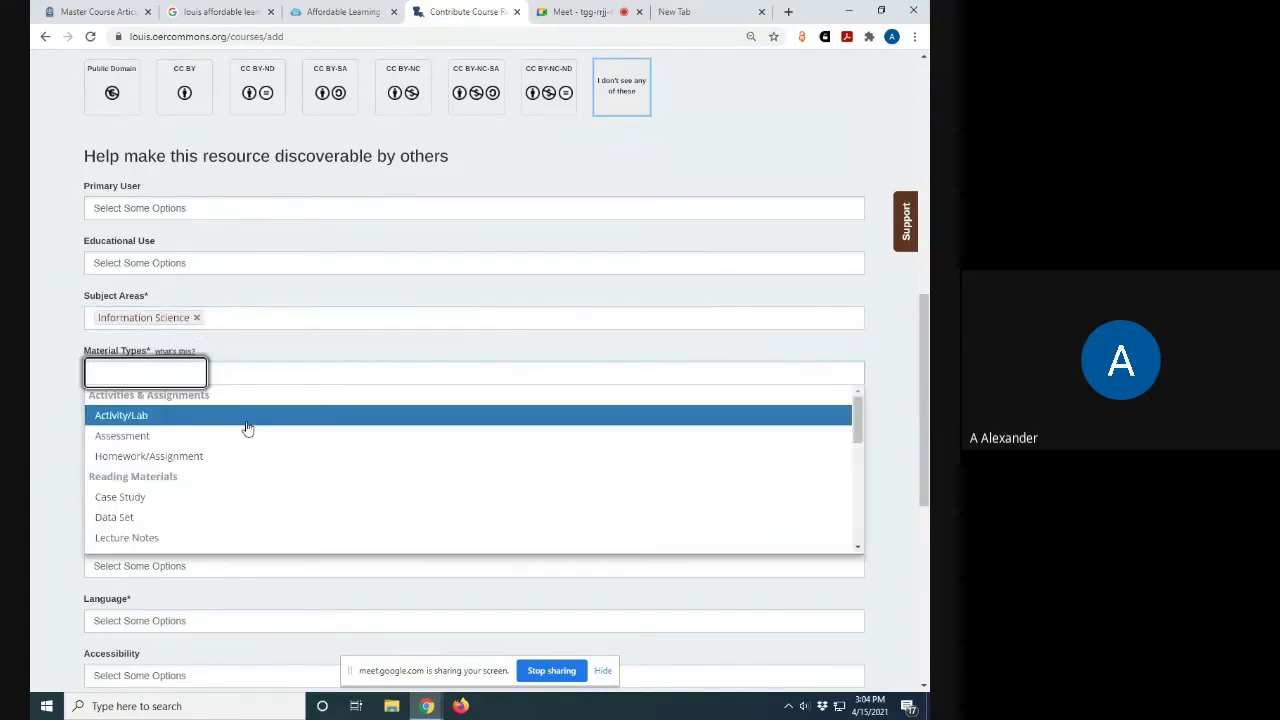
scroll(251, 500, "down", 5)
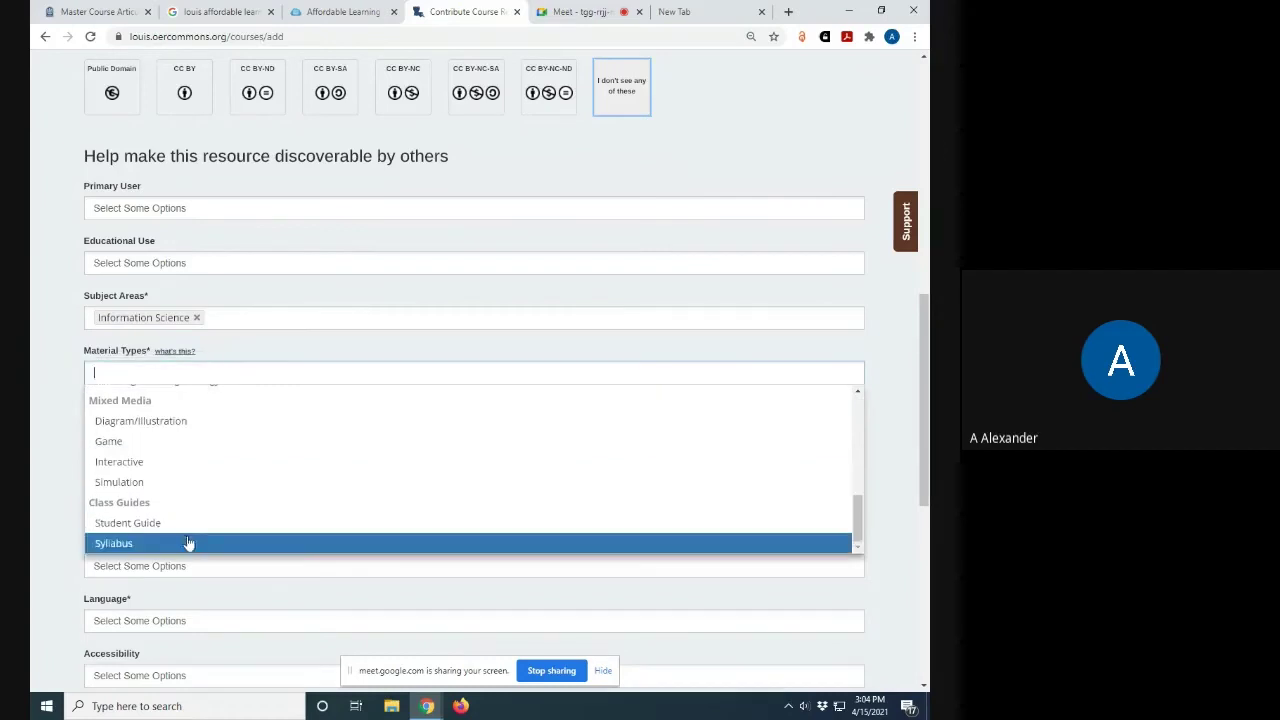
left_click(190, 527)
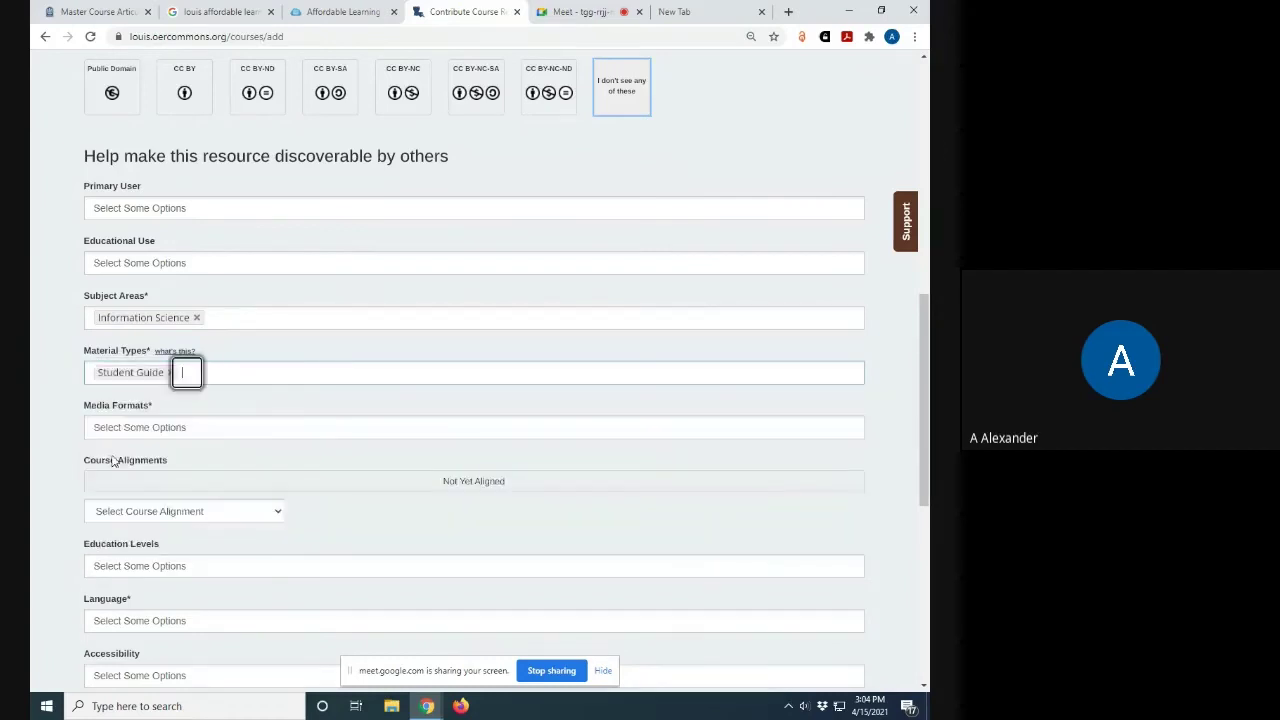
Add Interactive, Video and Text/HTML as the resource's media formats
left_click(173, 428)
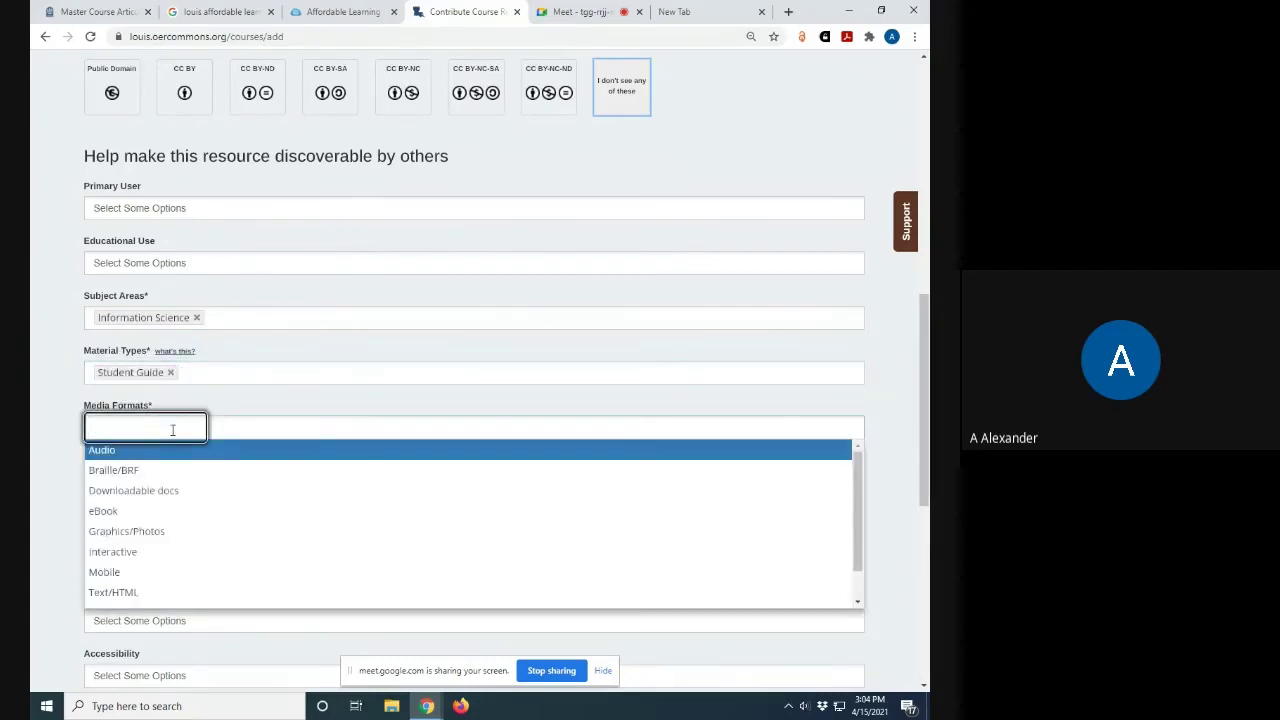
left_click(190, 551)
left_click(214, 431)
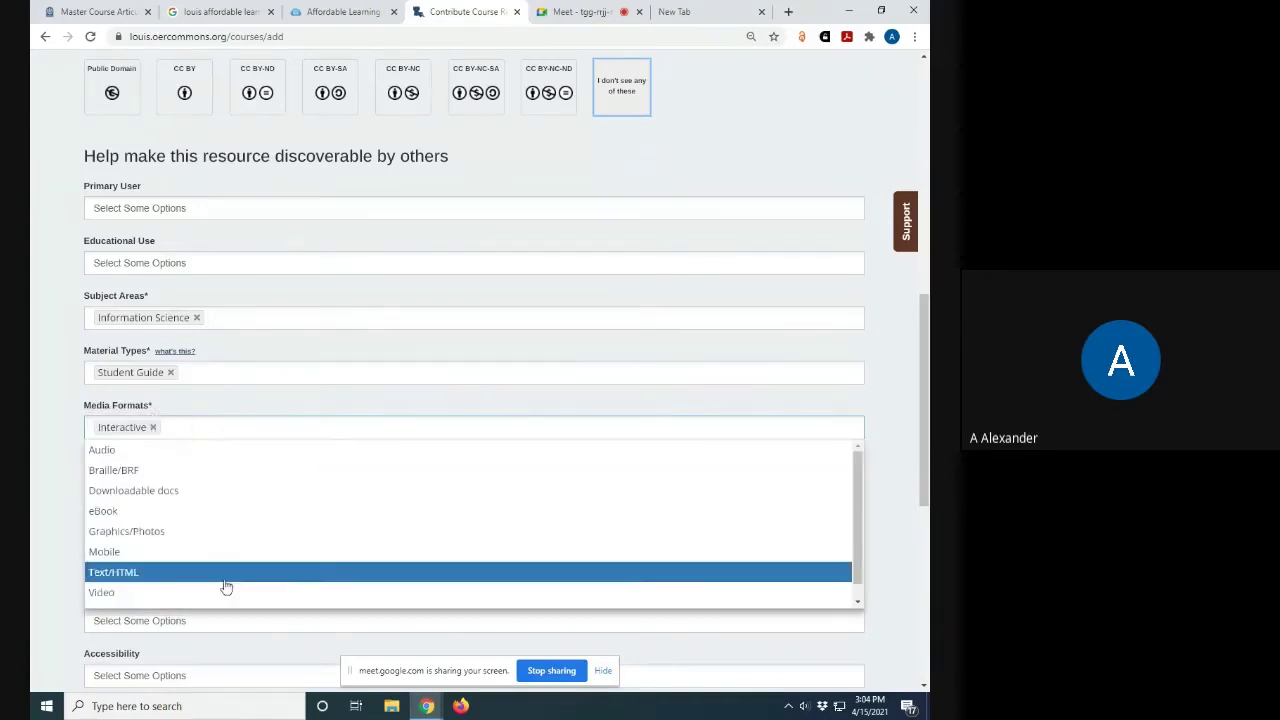
left_click(237, 594)
left_click(248, 427)
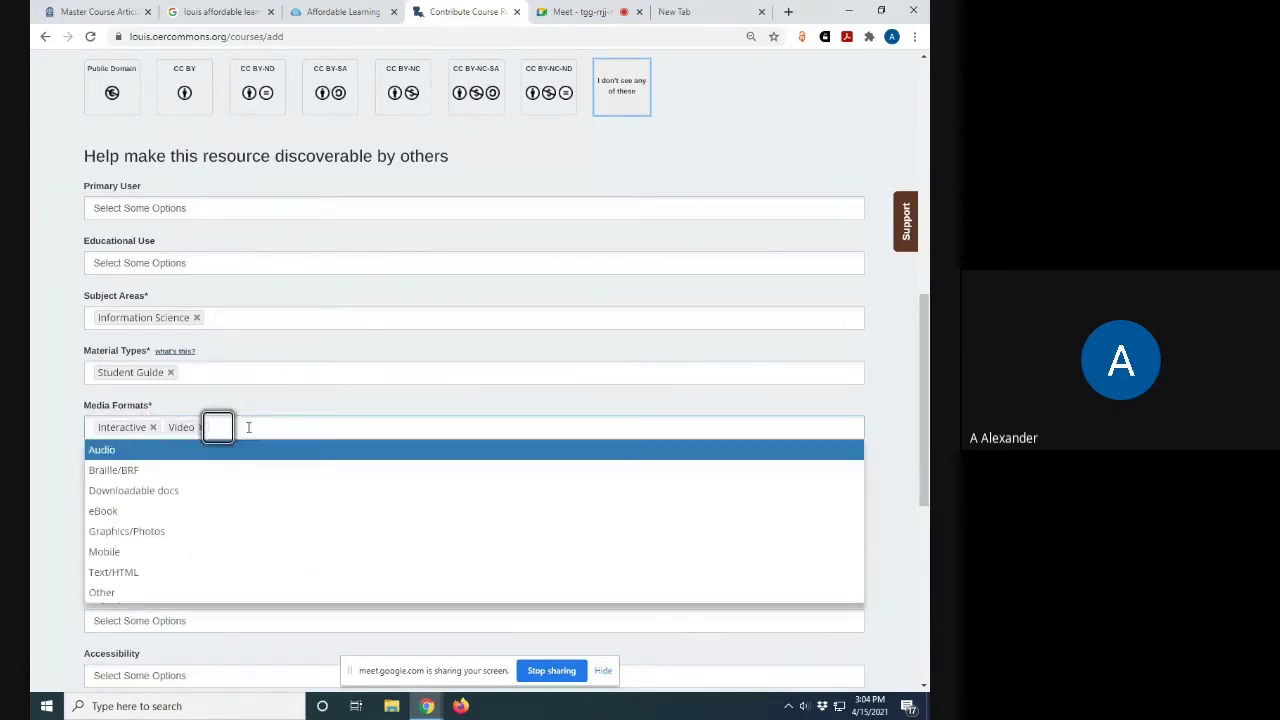
left_click(243, 571)
Set the resource's language to English and continue to the final step to review the submission preview
scroll(40, 594, "down", 3)
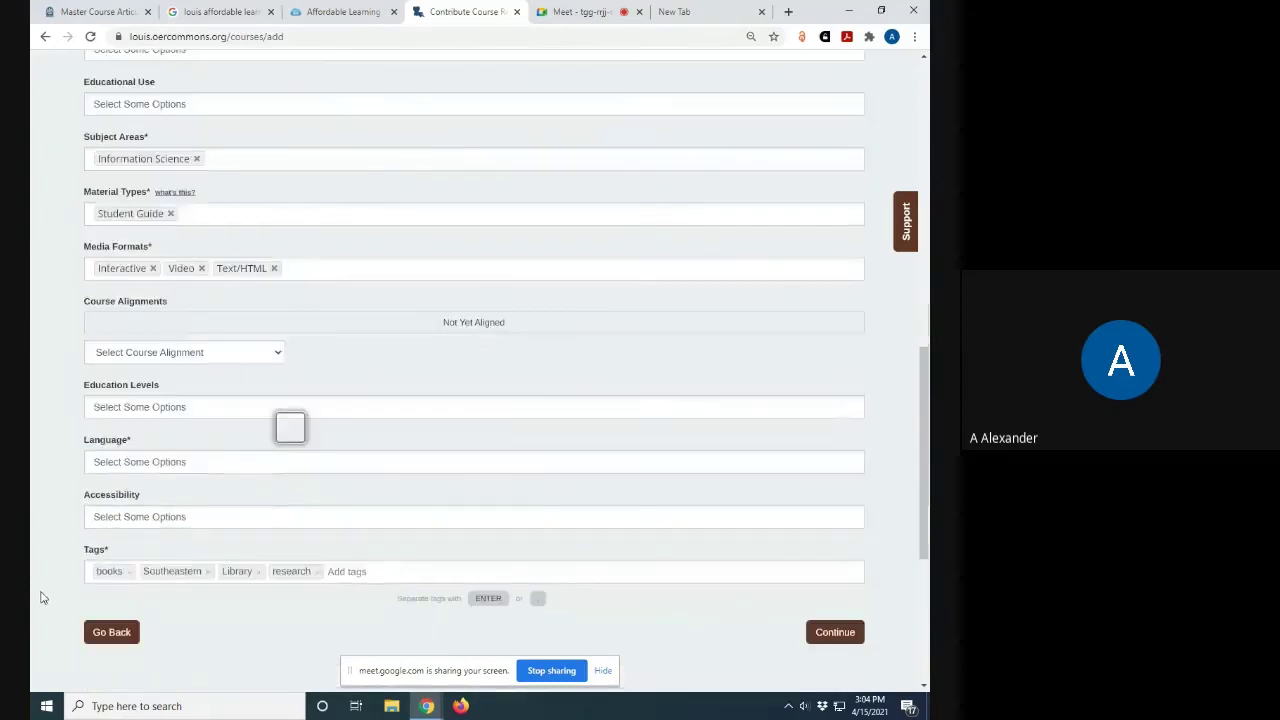
left_click(144, 342)
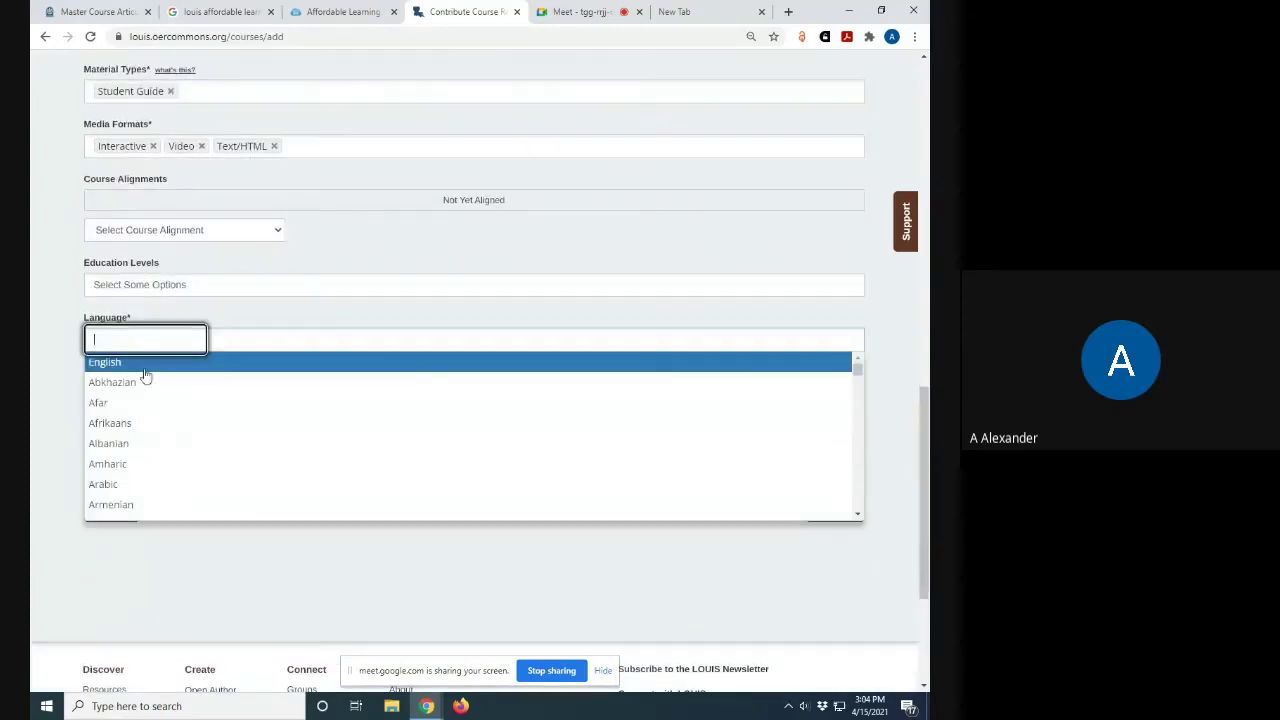
left_click(146, 366)
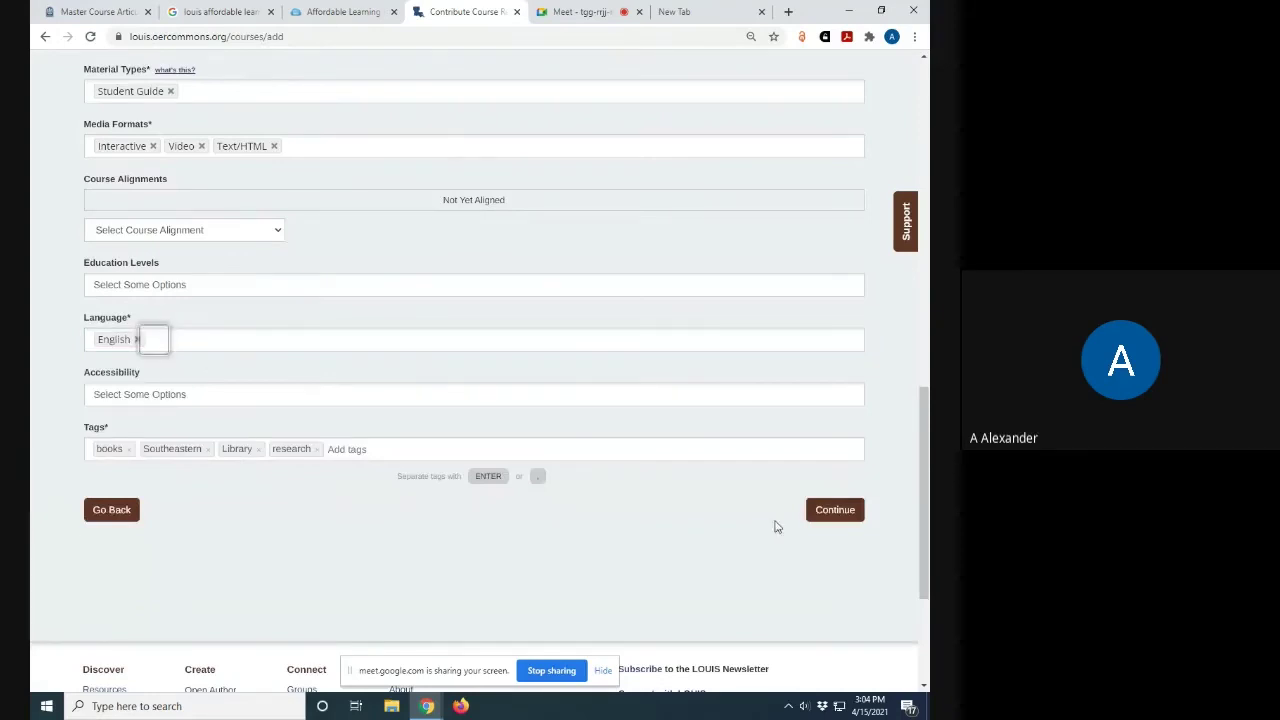
left_click(815, 518)
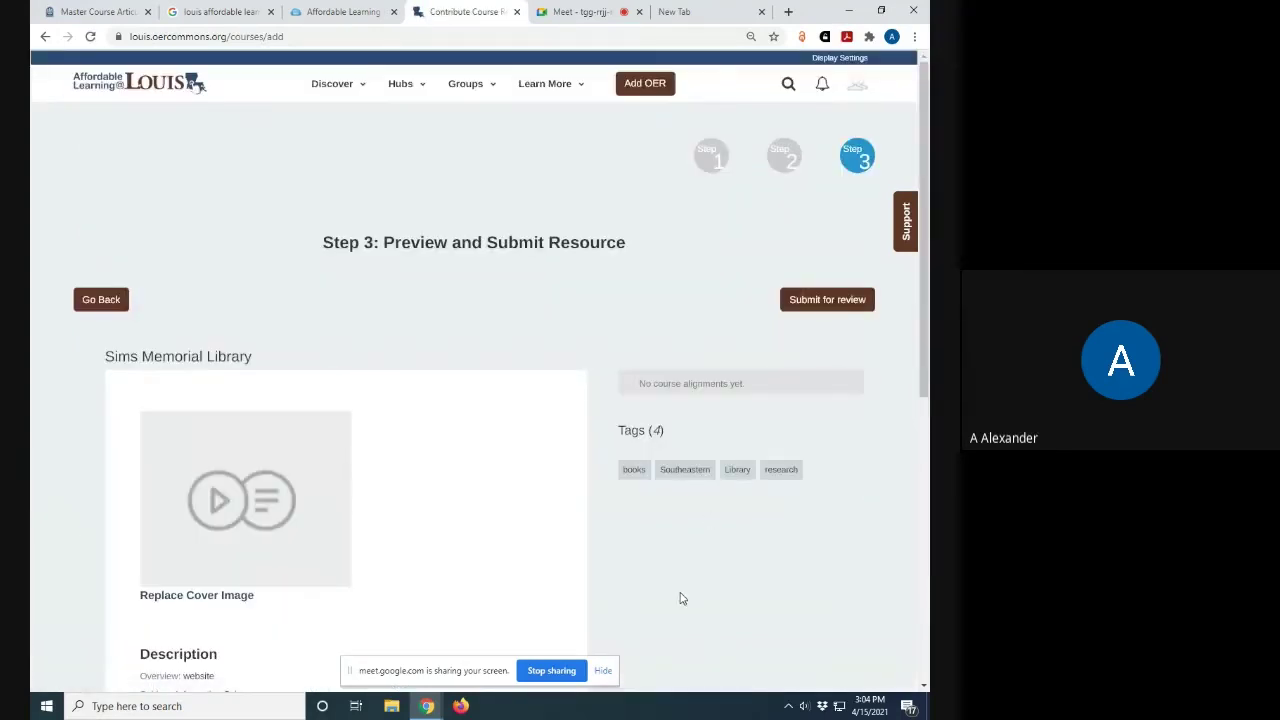
scroll(680, 598, "down", 2)
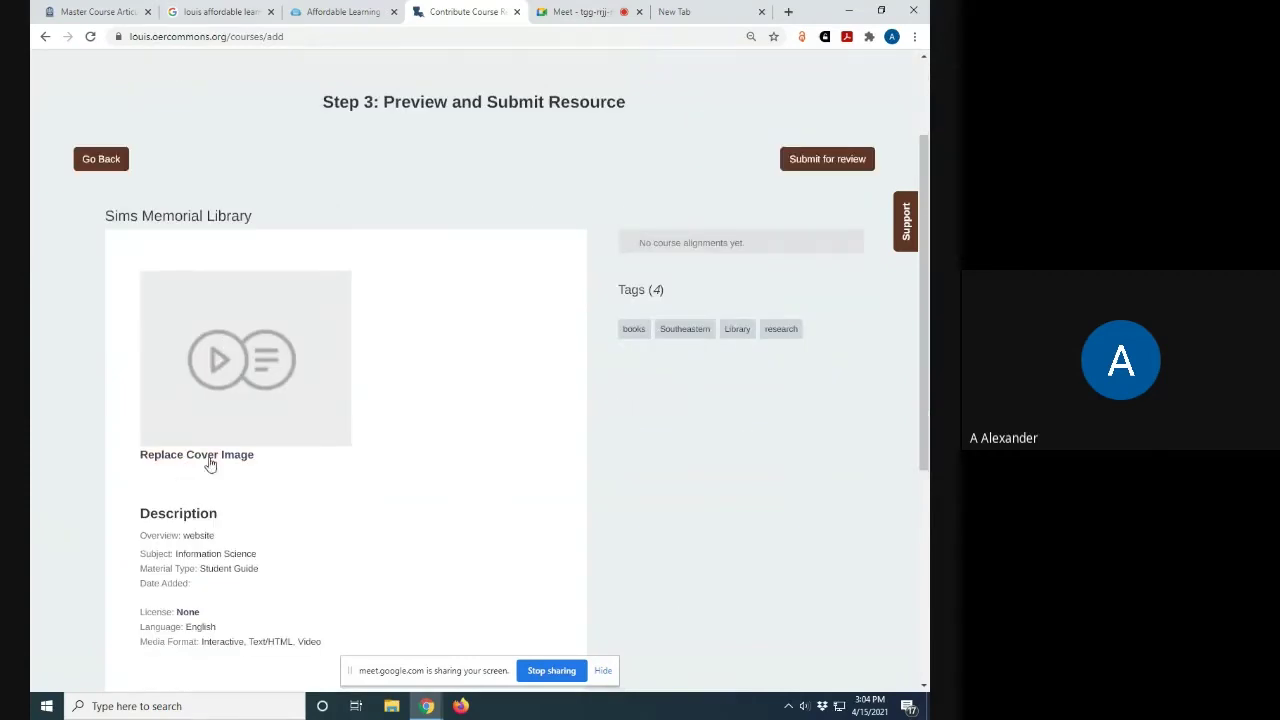
scroll(592, 556, "up", 2)
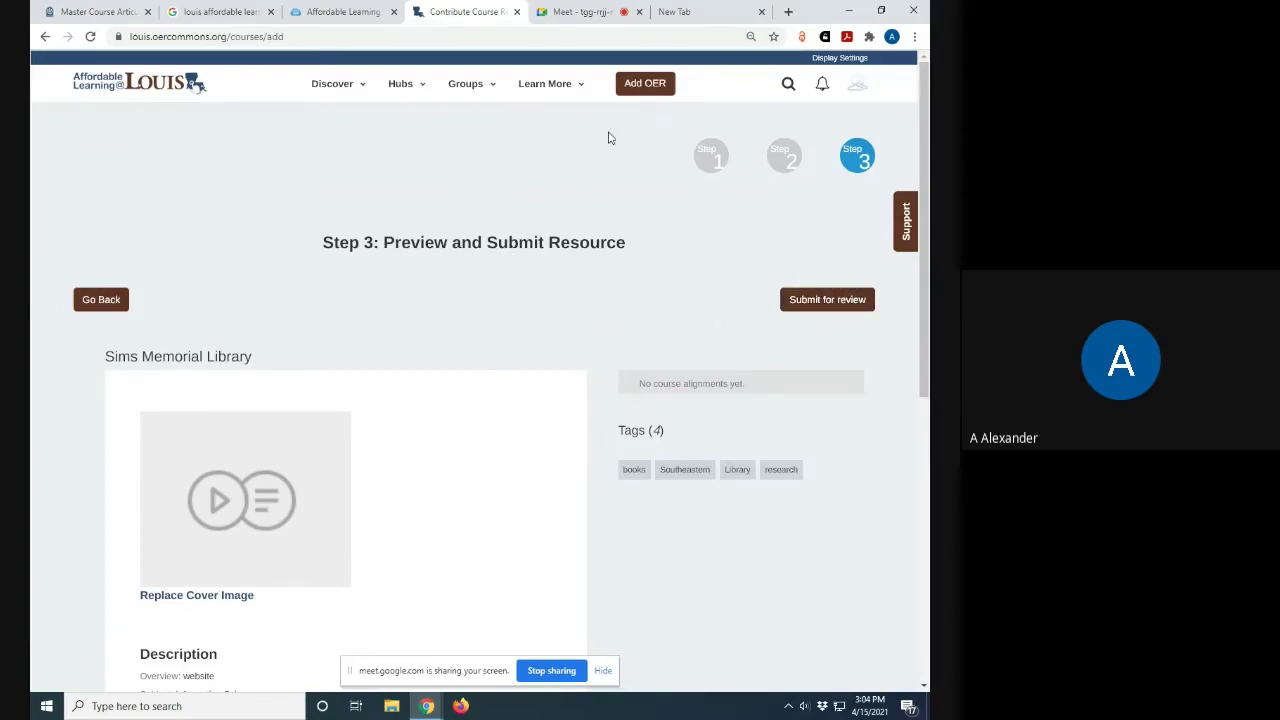
Start creating a new standalone resource with Open Author
left_click(644, 83)
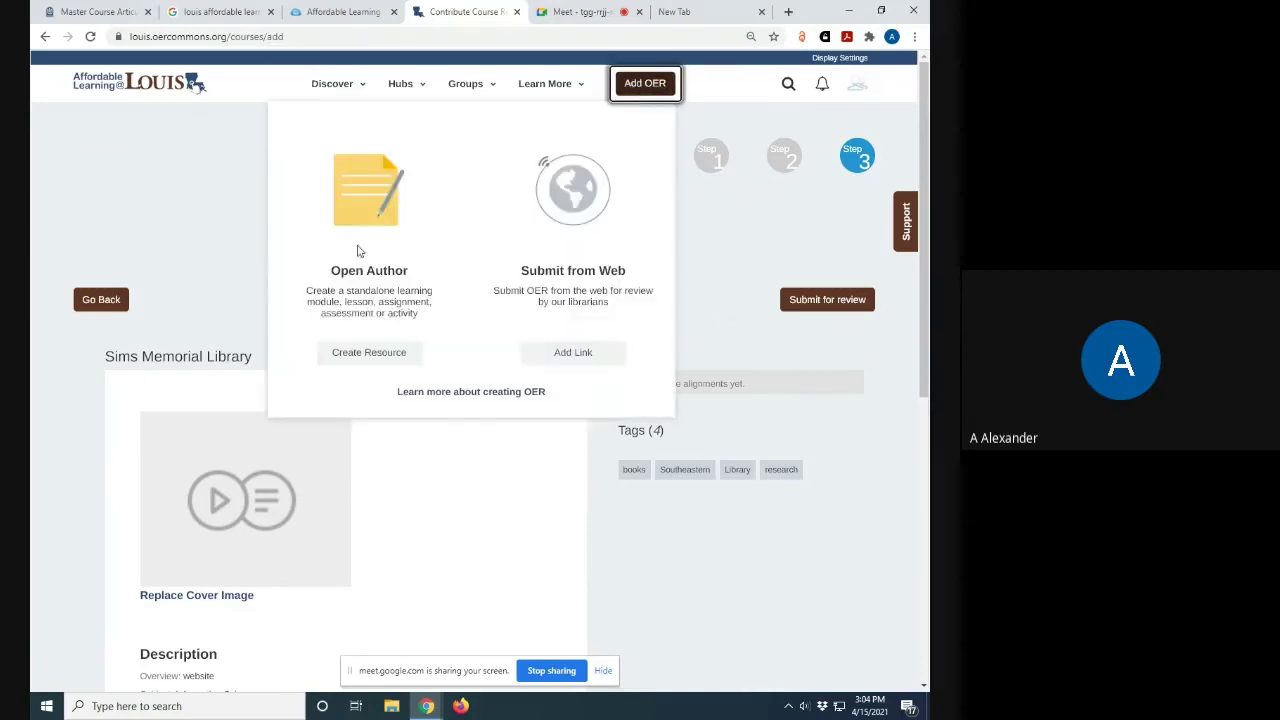
left_click(370, 355)
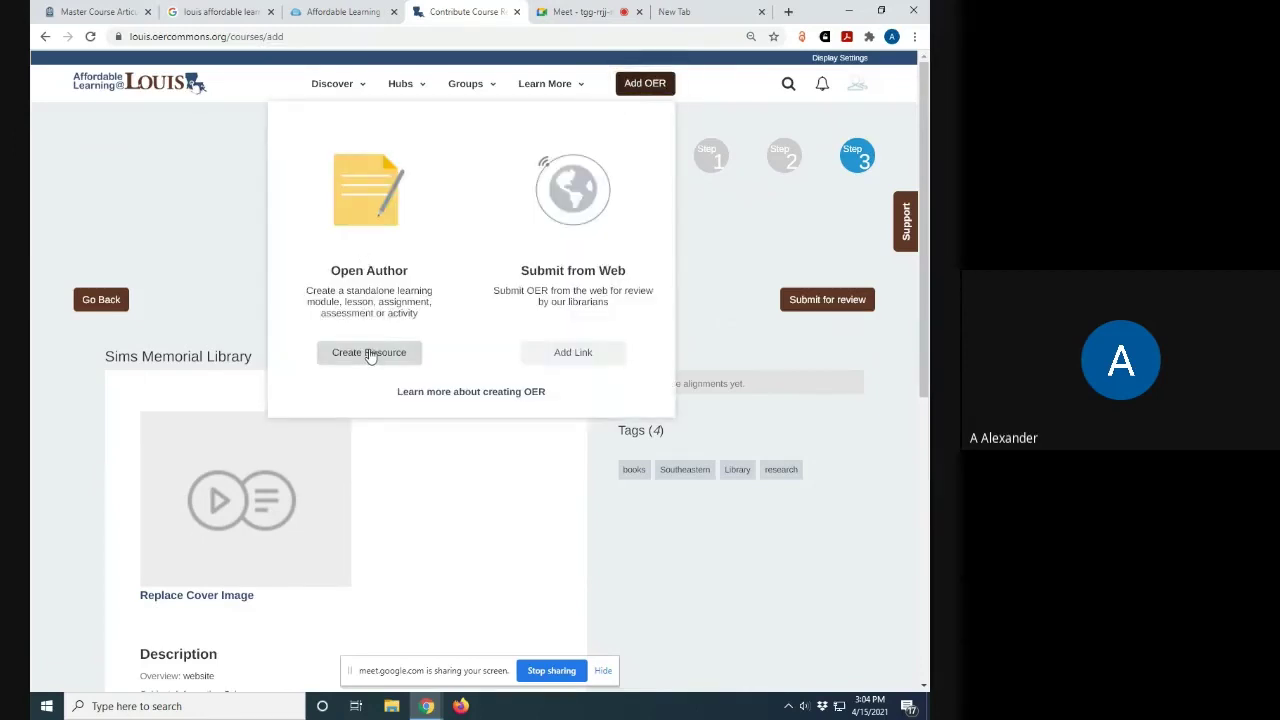
Create the new Open Author resource and title it "LS 102 Syllabus"
left_click(370, 355)
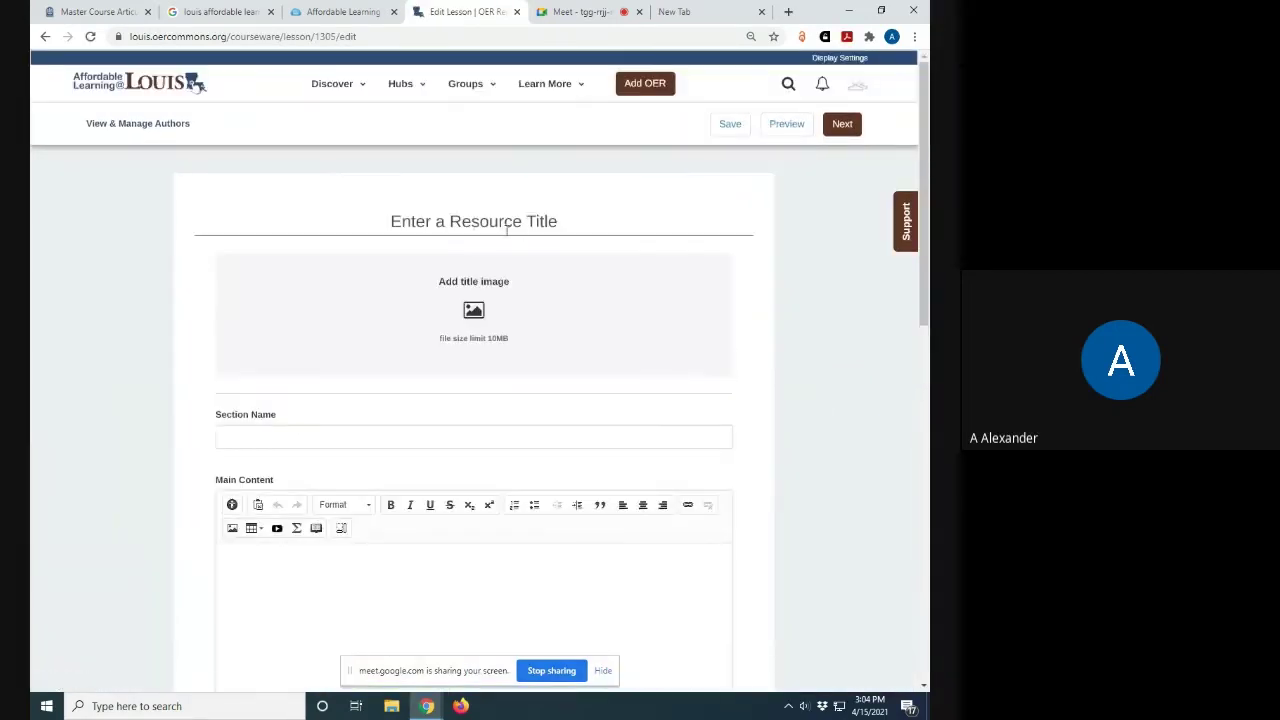
left_click(506, 224)
type("LS 10")
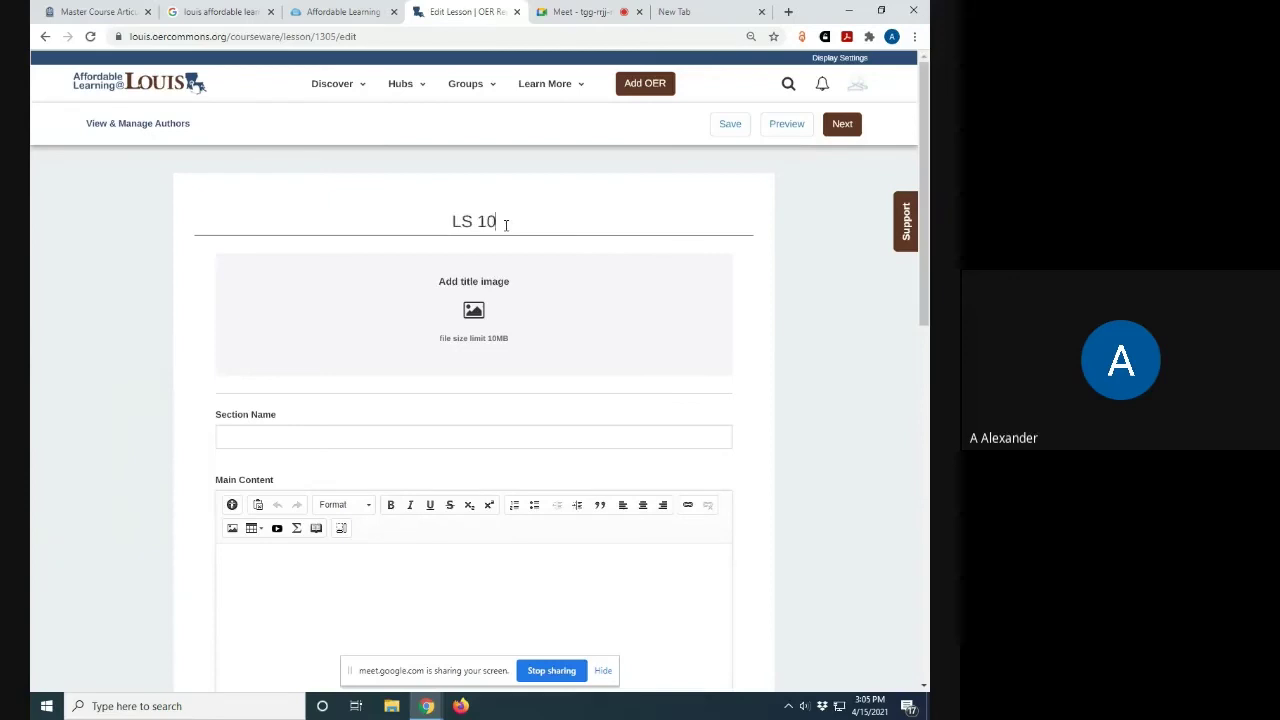
type("2 Syllabus")
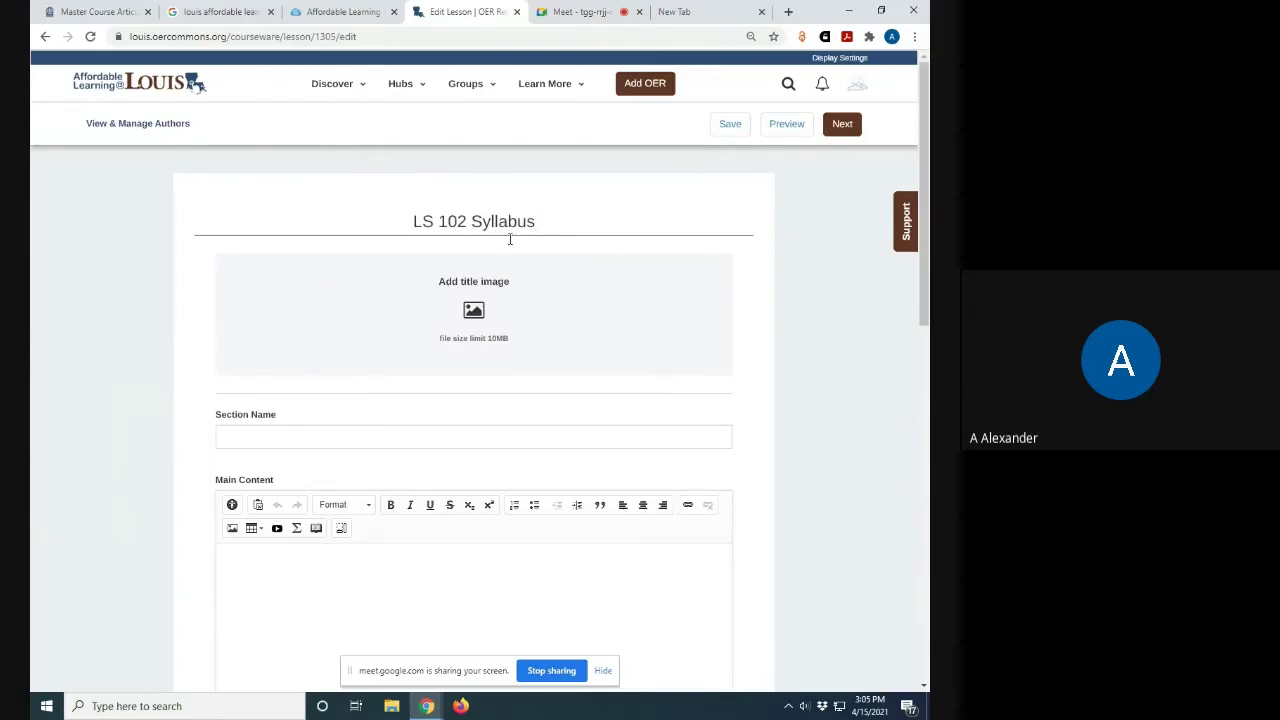
Add the "Bookshelf image" file from the Affordalbe Learning folder as the resource's title image
left_click(488, 330)
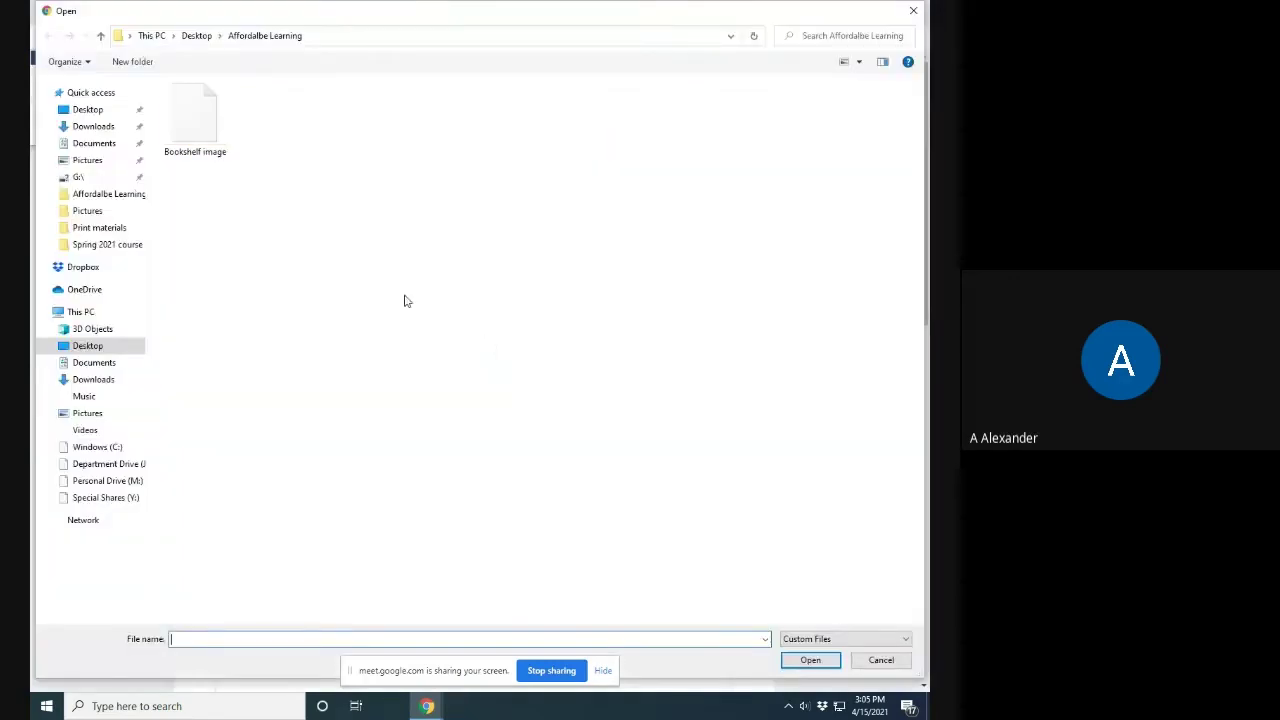
left_click(195, 120)
left_click(810, 660)
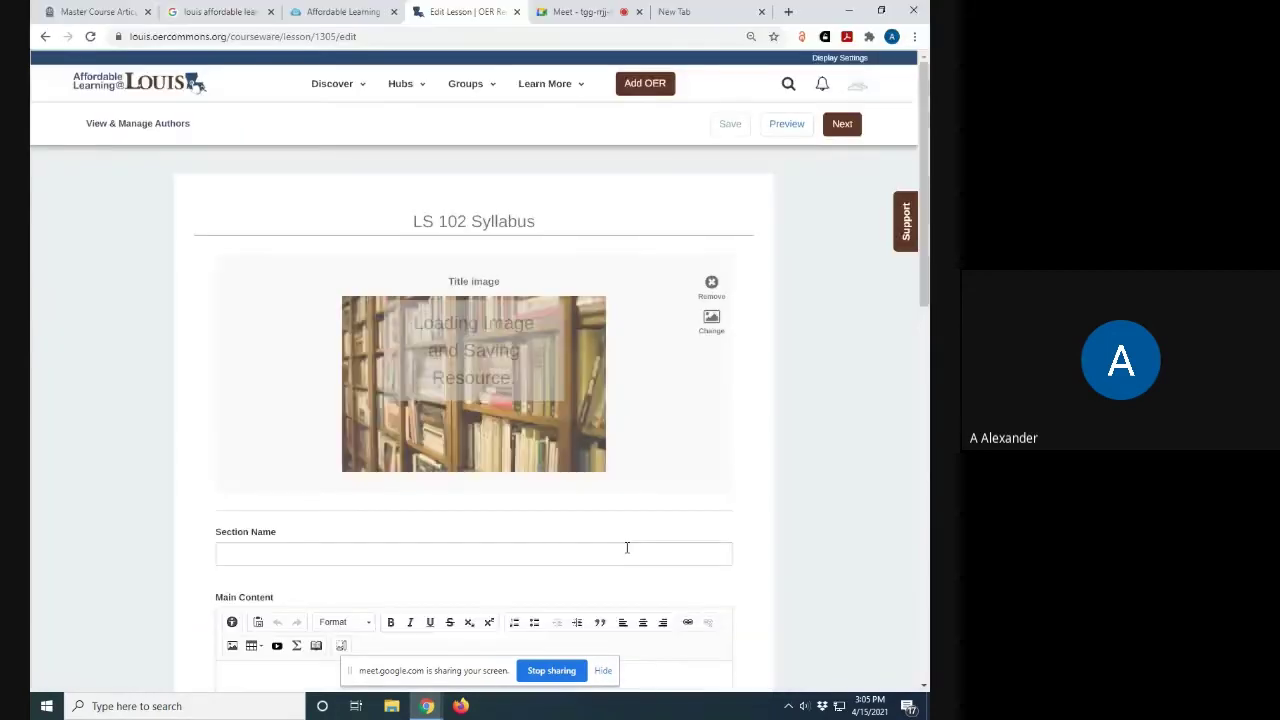
Write the heading line "LS 102 Syllabus" and the sentence "LS 102 teaches information literacy." in the section's main content
scroll(700, 510, "down", 3)
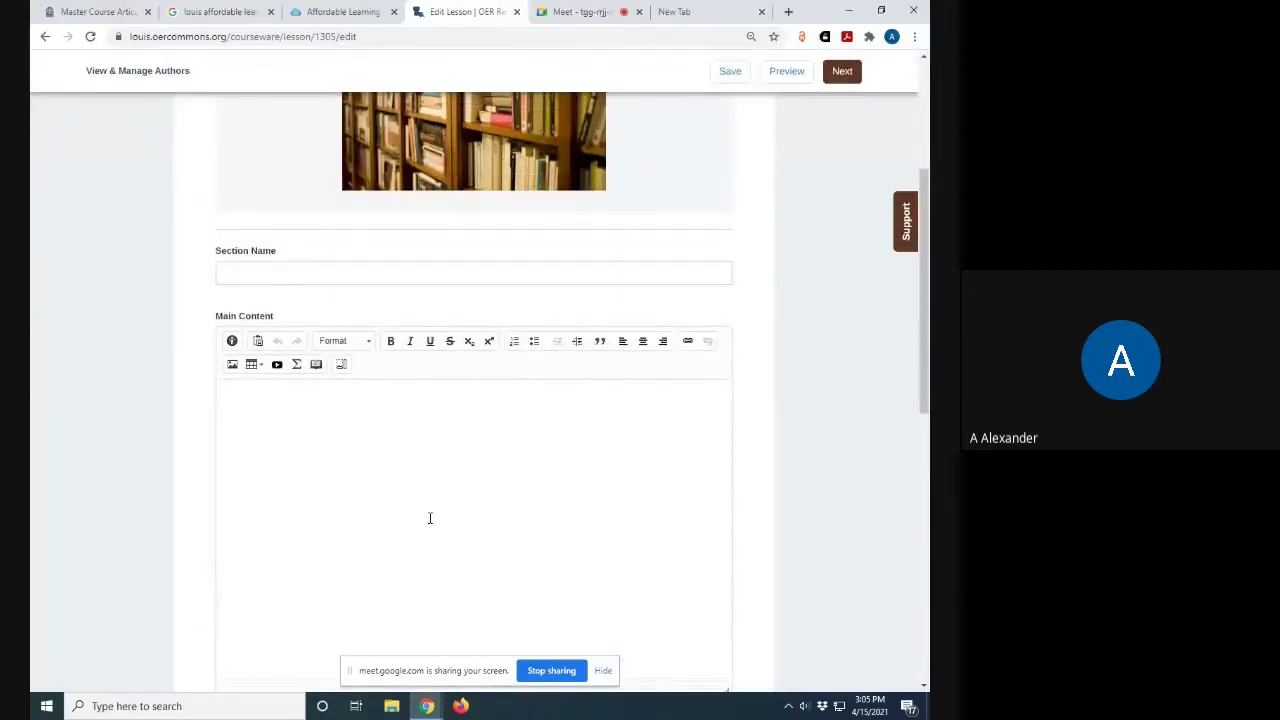
scroll(430, 518, "down", 1)
scroll(377, 469, "down", 3)
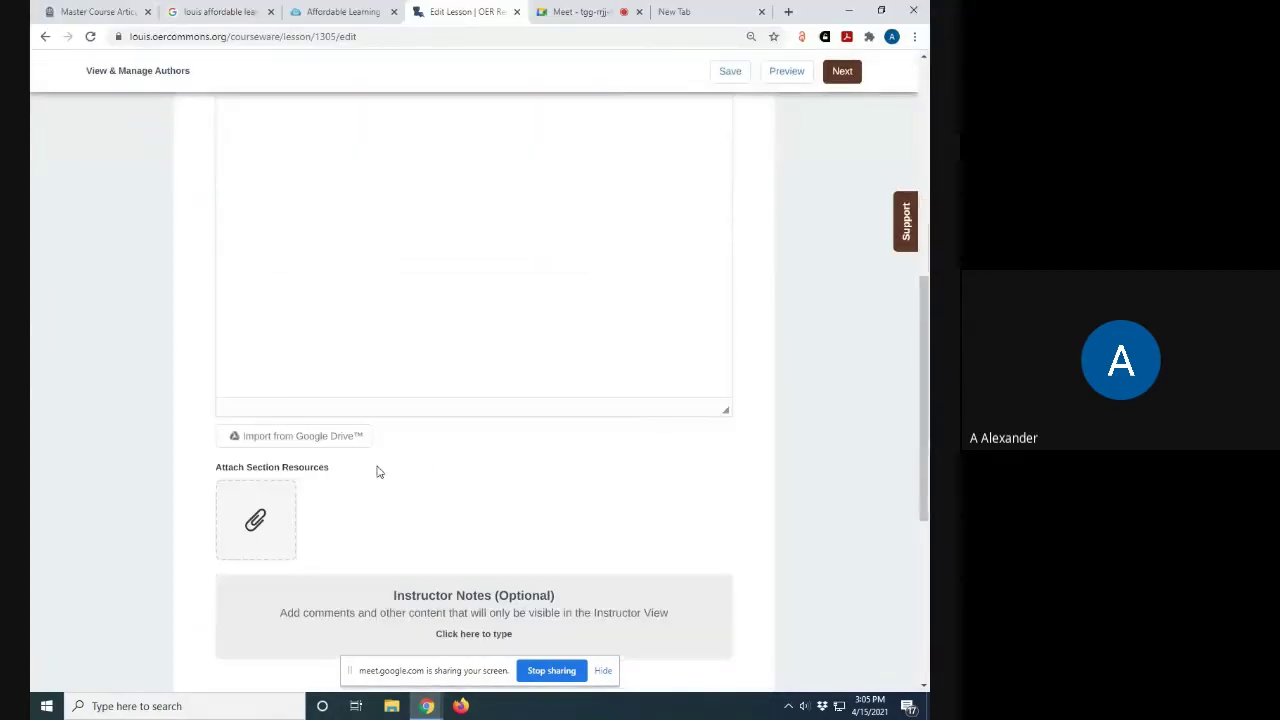
scroll(410, 540, "up", 3)
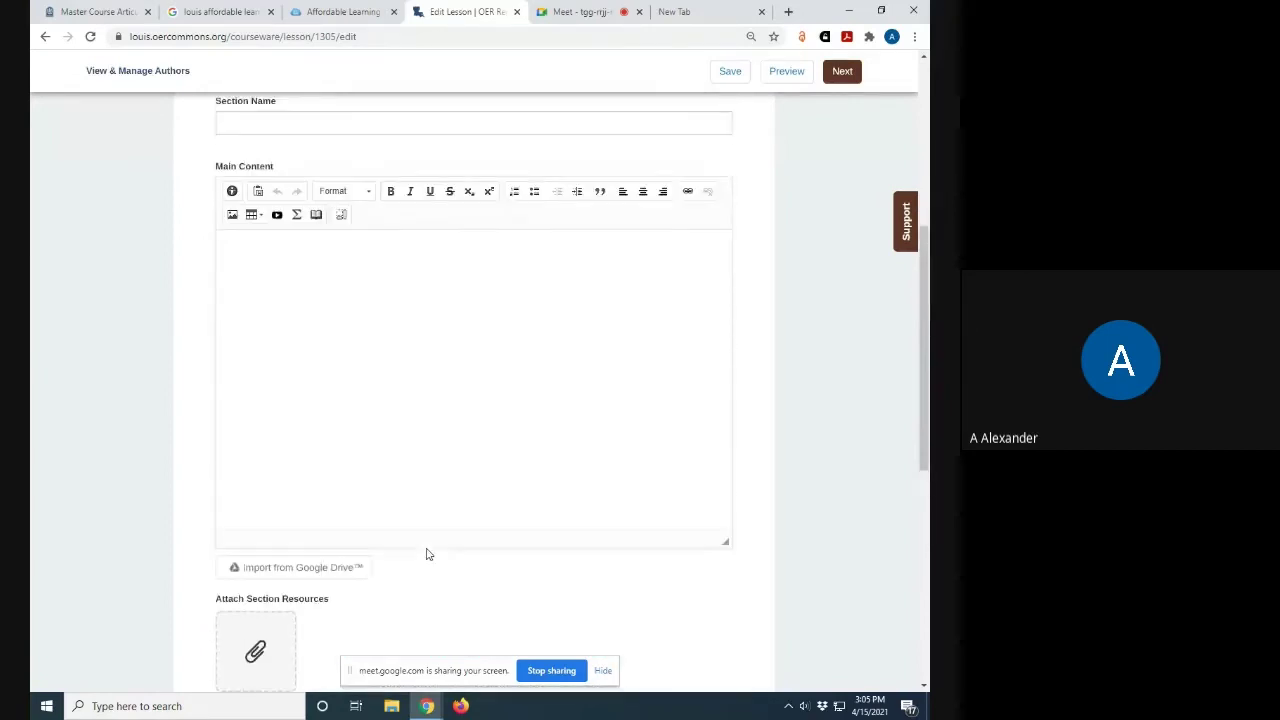
left_click(301, 282)
type("Thi")
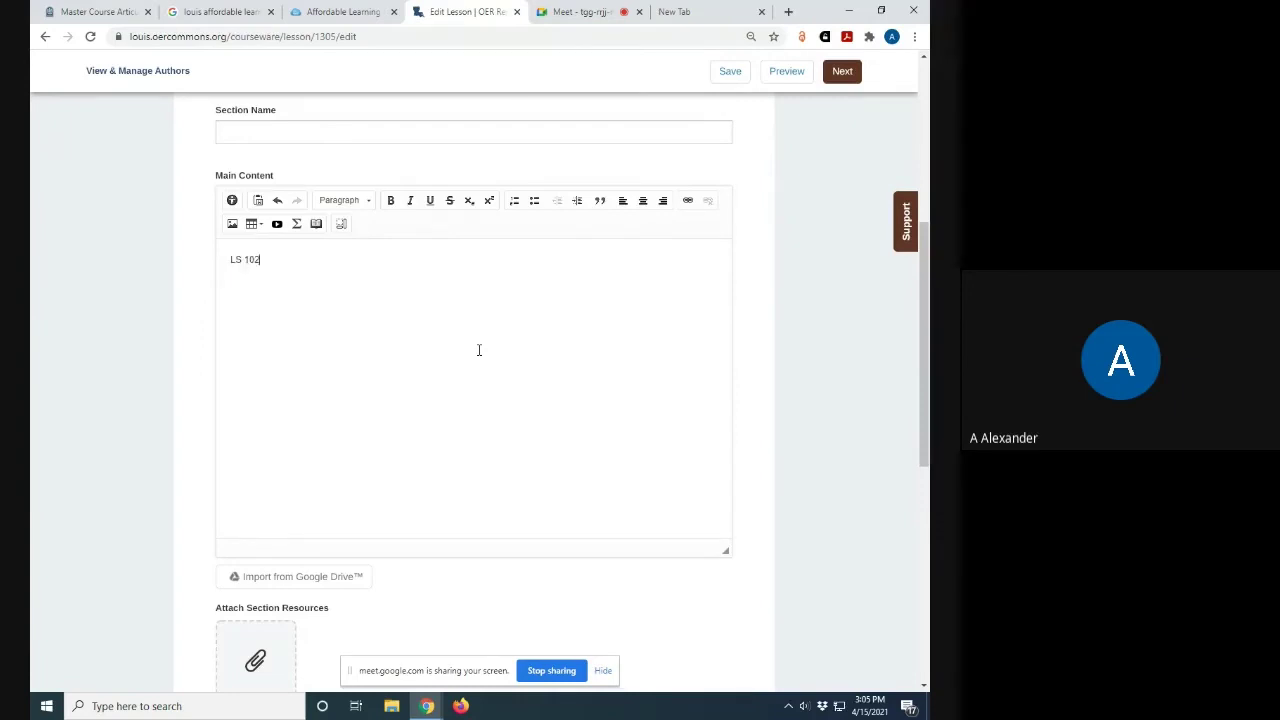
type("LS 102 teaches information literacy")
key("Return")
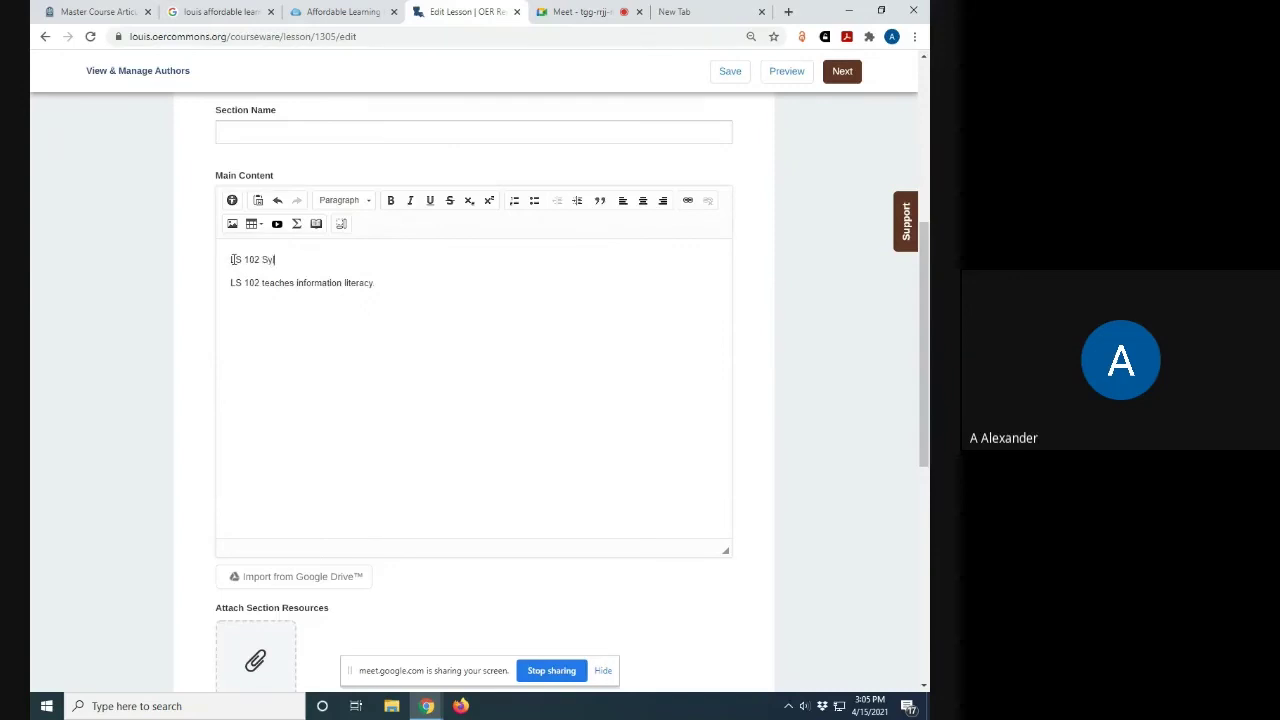
Make the "LS 102 Syllabus" line in the main content bold and underlined
triple_click(307, 262)
left_click(391, 201)
left_click(430, 201)
left_click(367, 260)
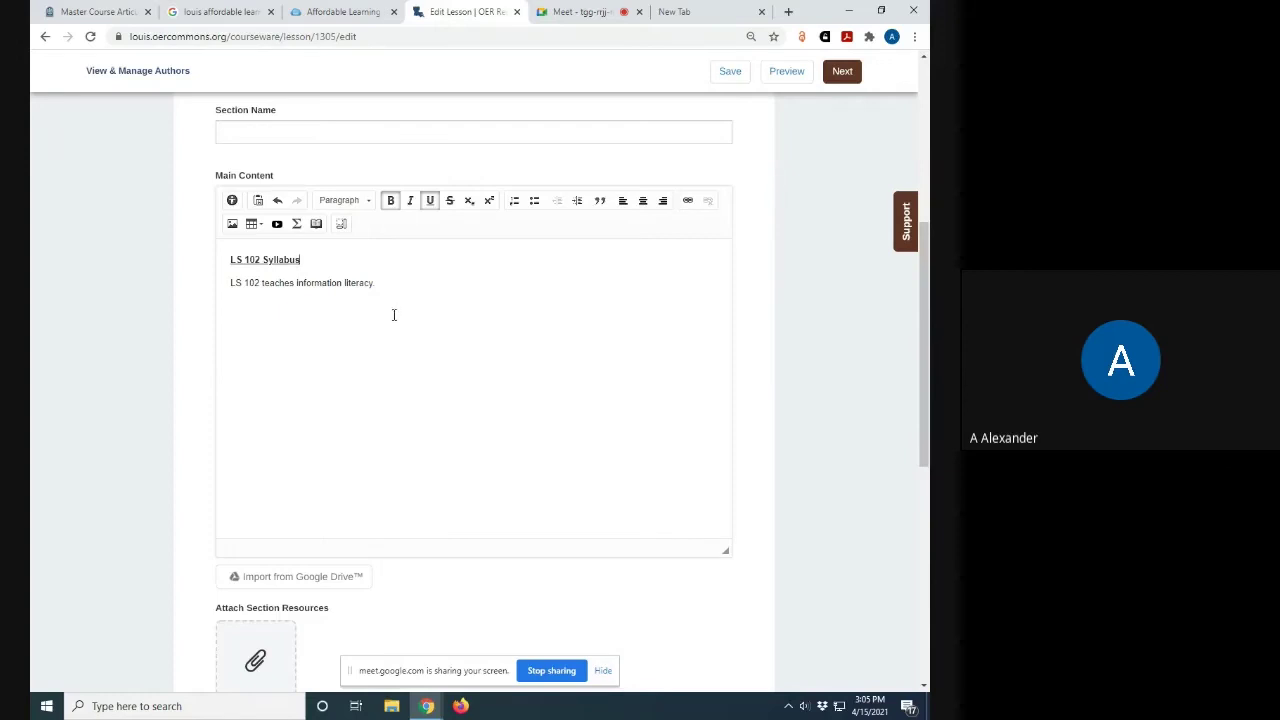
Run the accessibility check on the main content and apply the quick fix that makes the "LS 102 Syllabus" line an H1 header
scroll(309, 412, "up", 1)
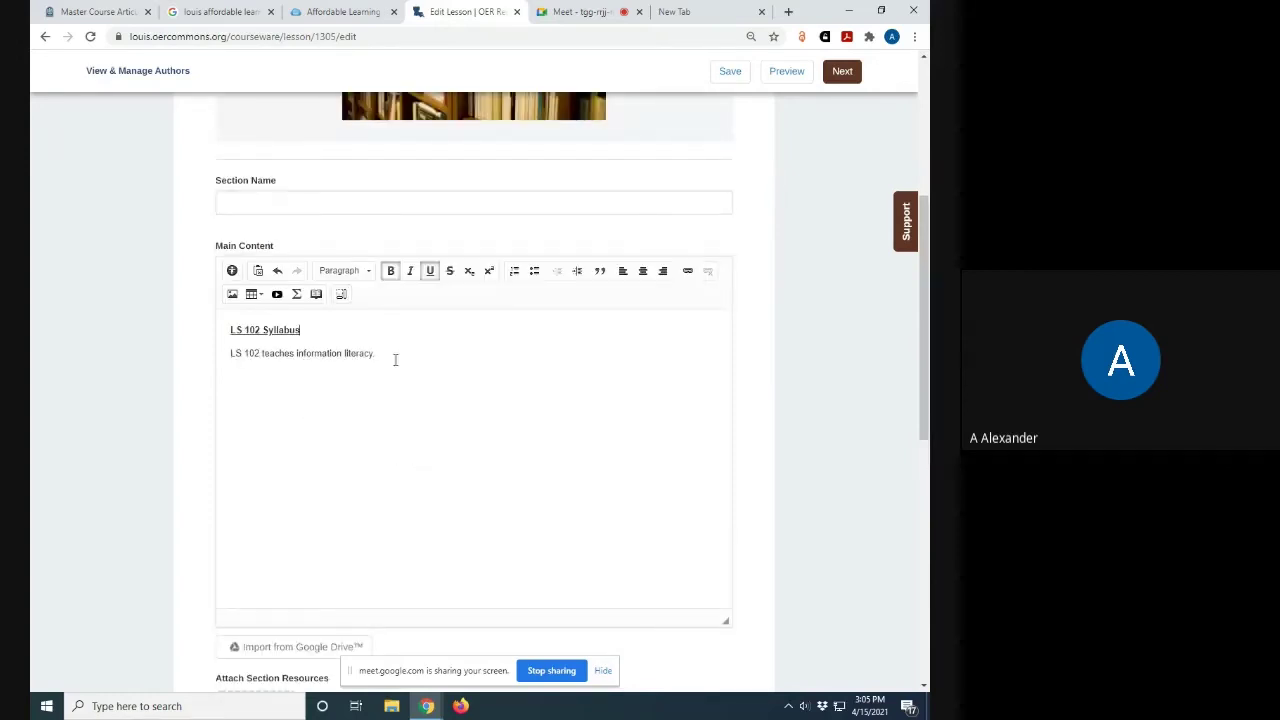
scroll(393, 358, "up", 1)
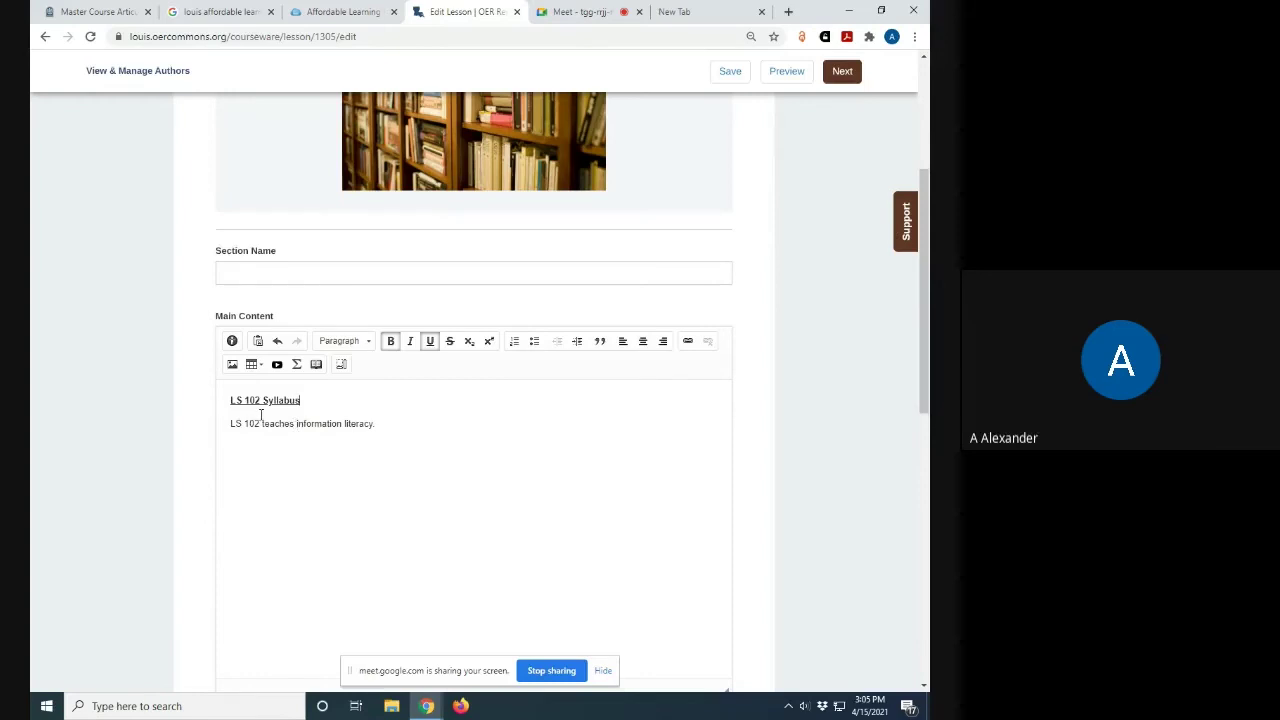
left_click(232, 342)
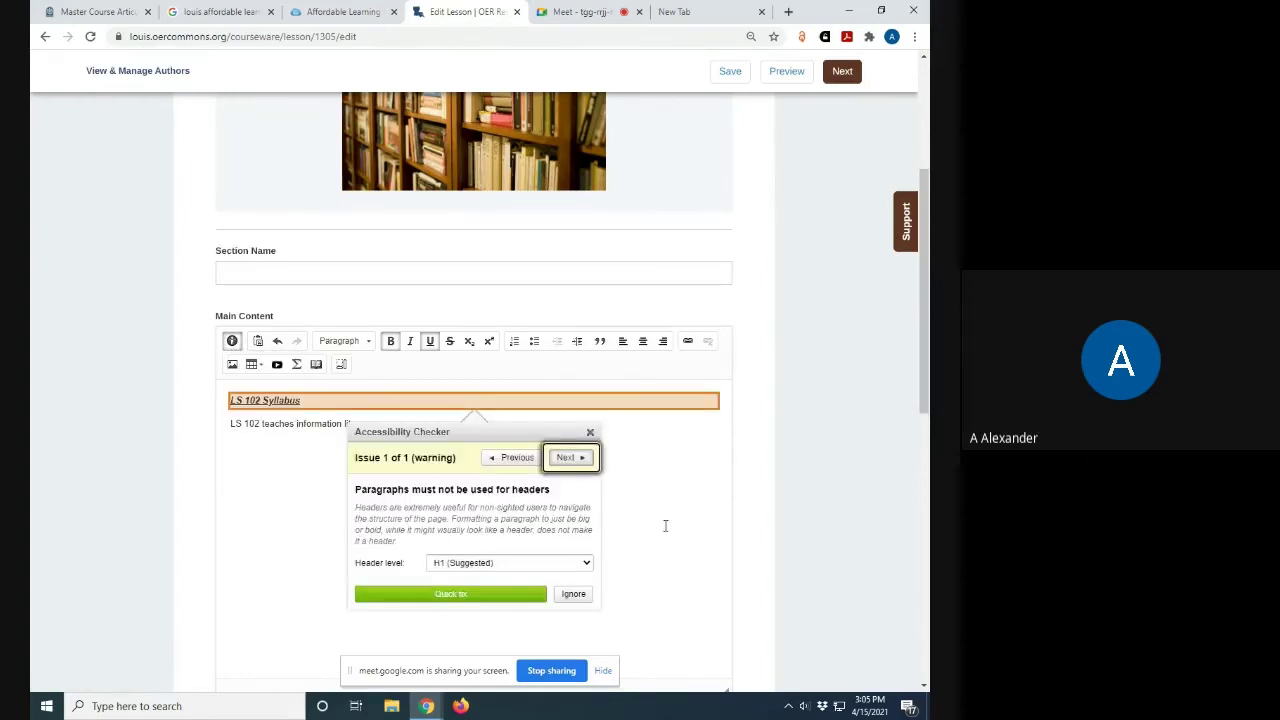
scroll(665, 526, "down", 1)
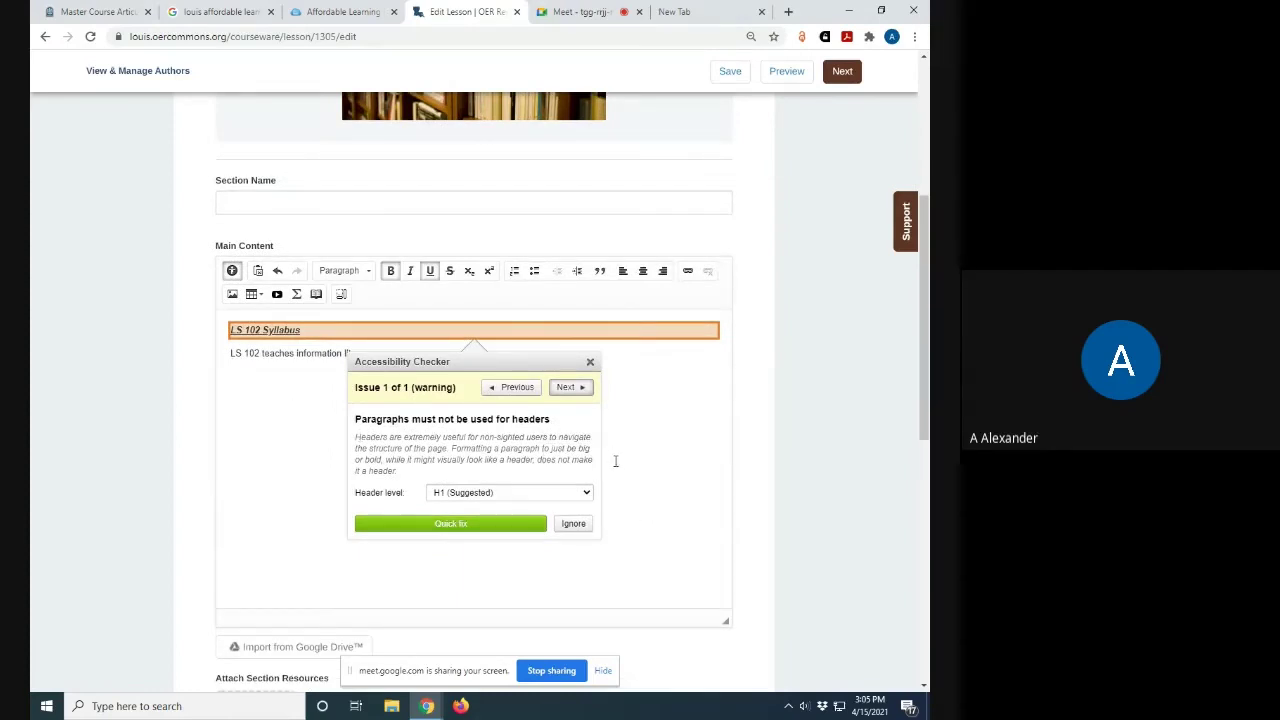
left_click_drag(356, 440, 618, 475)
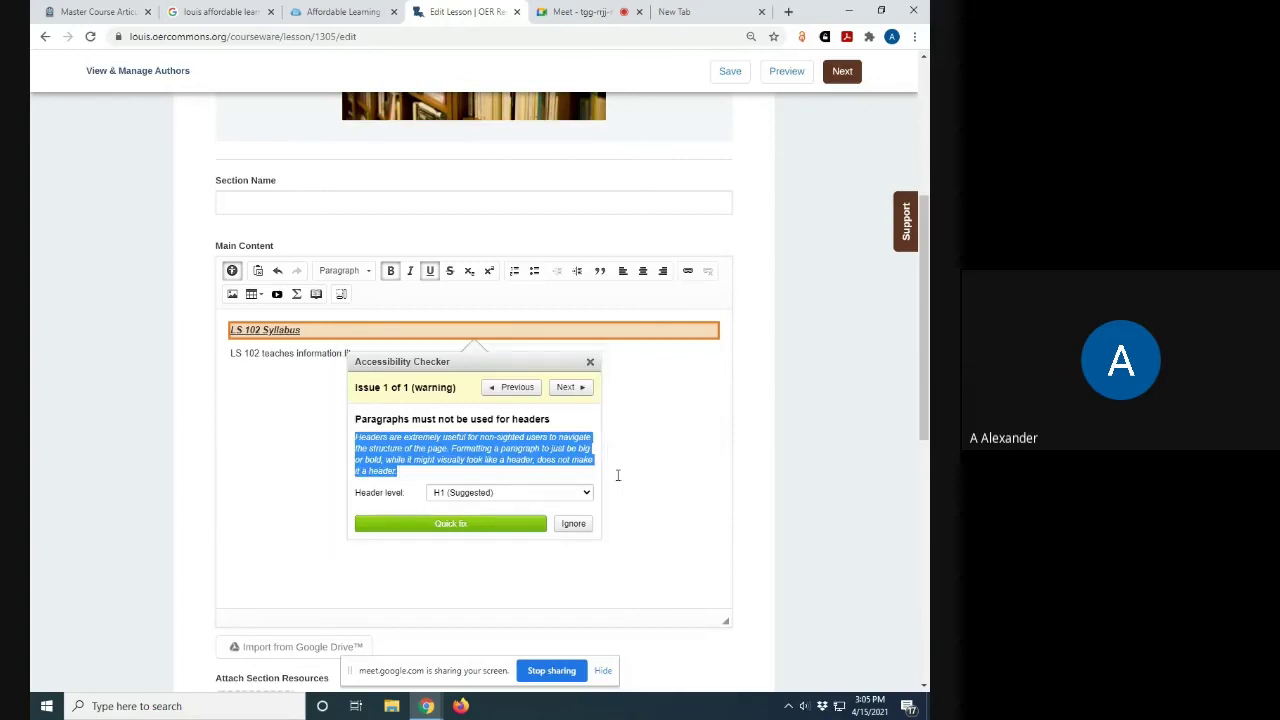
left_click(451, 524)
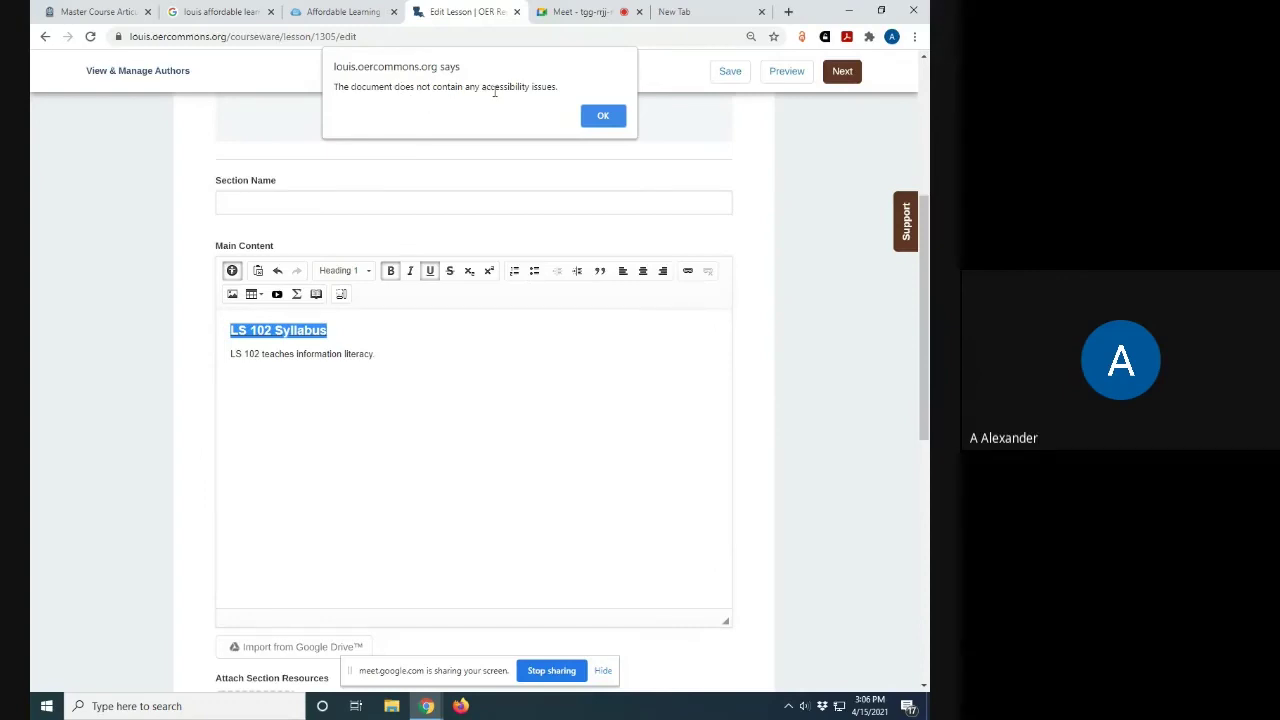
left_click(608, 122)
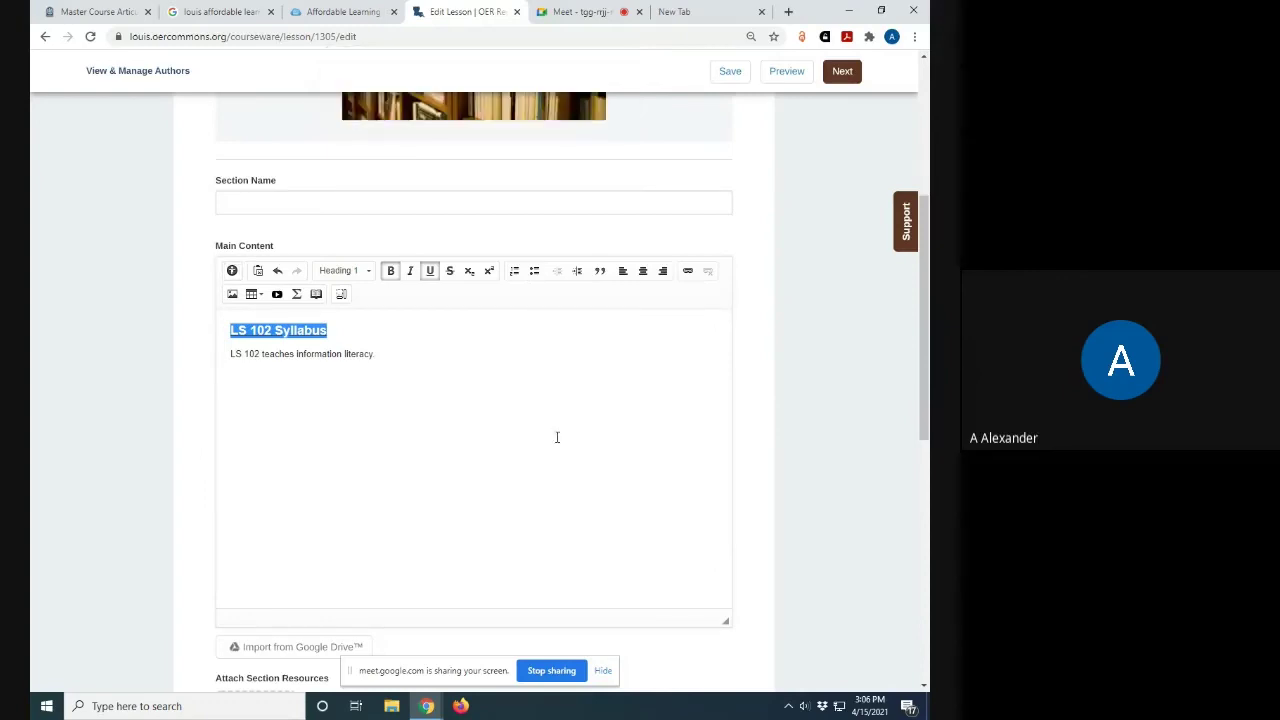
left_click(548, 501)
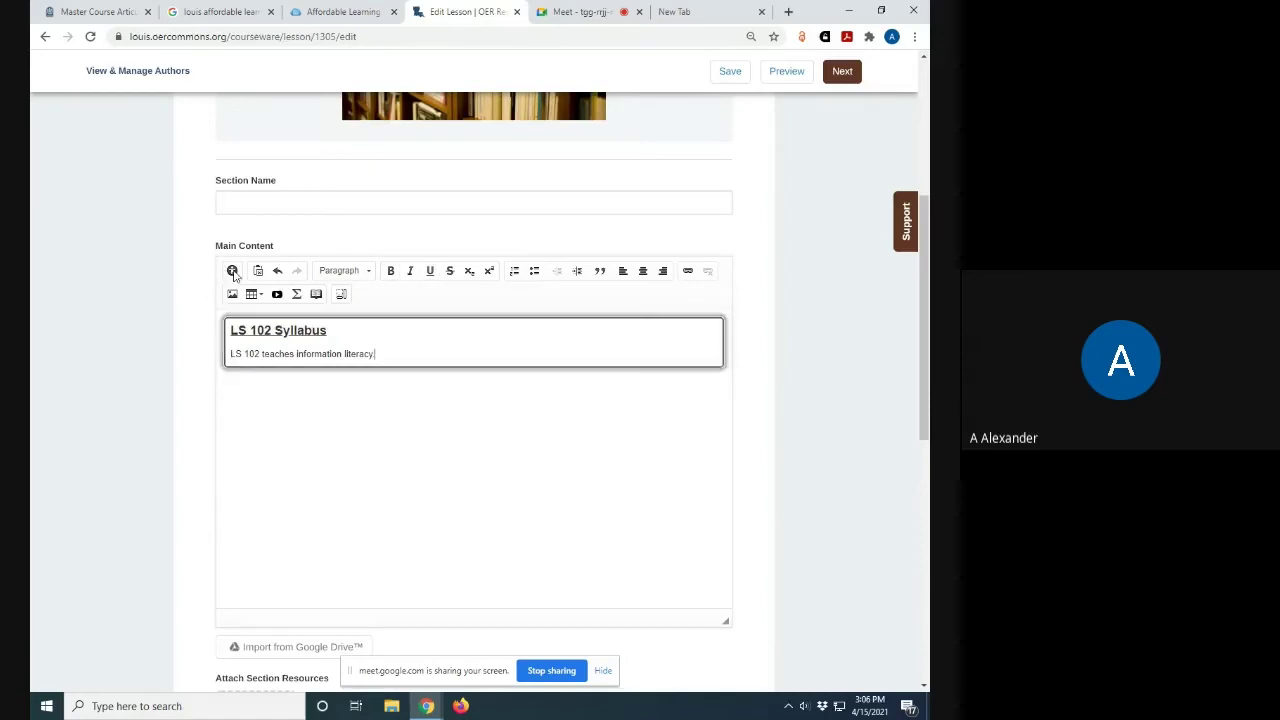
Attach the LS102 syllabus PDF for SPR2021 Term2 as a section resource, keeping its file name as the resource name, and save the attachment
scroll(774, 526, "down", 2)
scroll(729, 541, "down", 5)
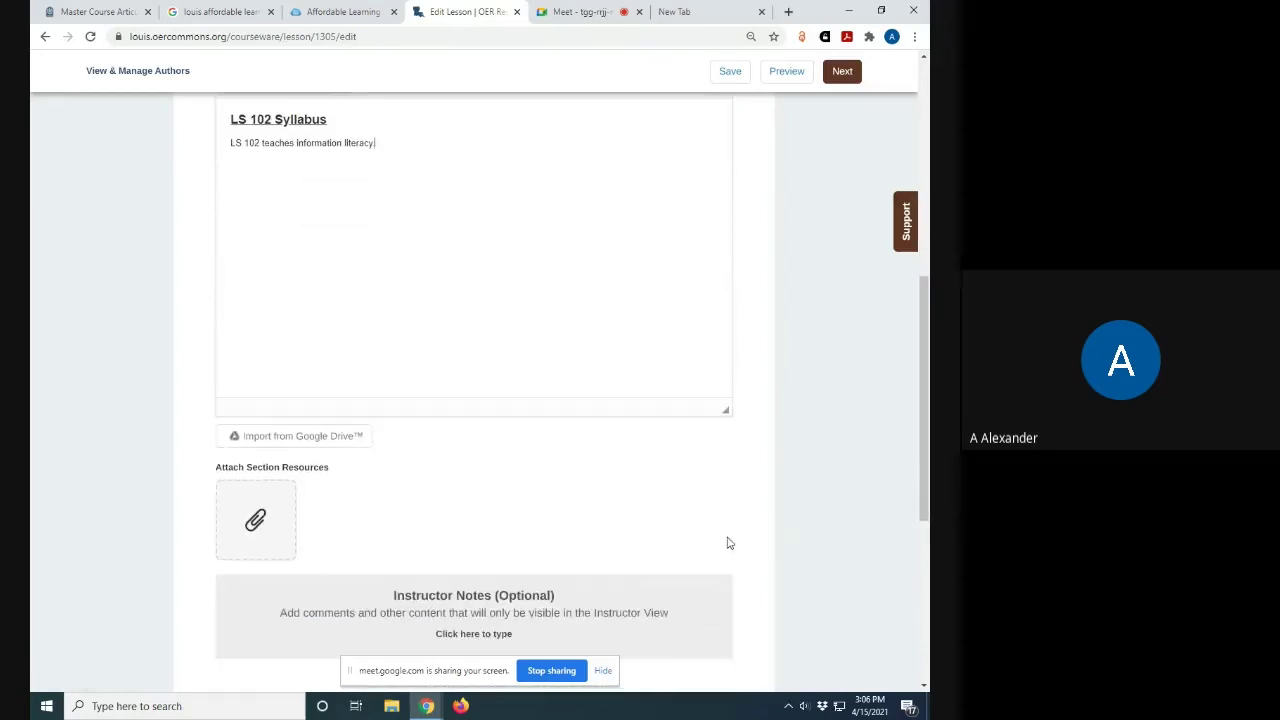
scroll(728, 556, "up", 2)
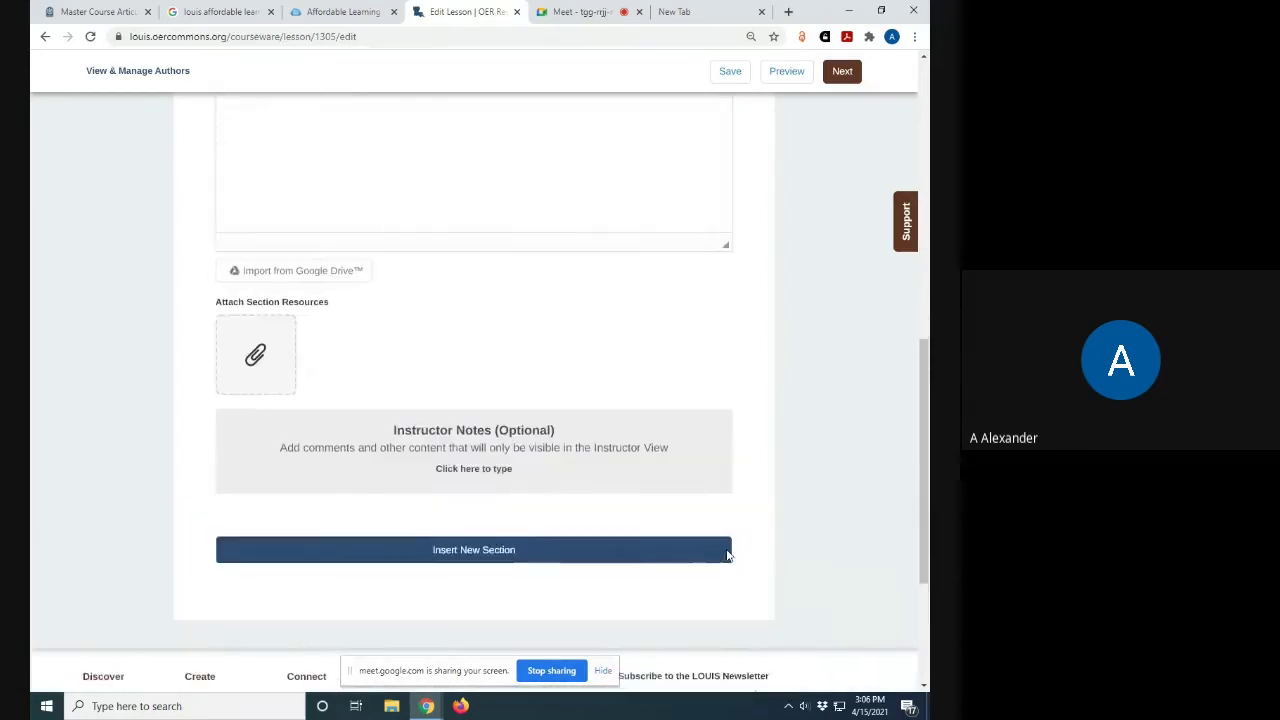
left_click(282, 382)
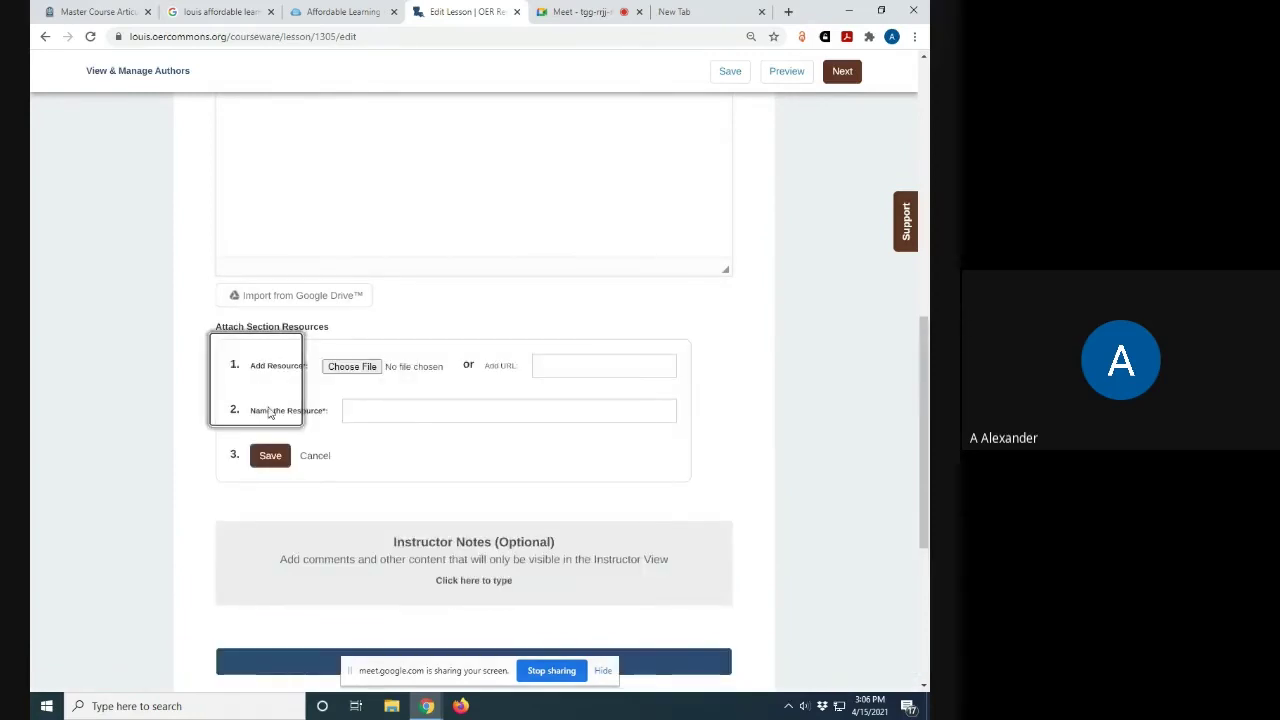
left_click(355, 367)
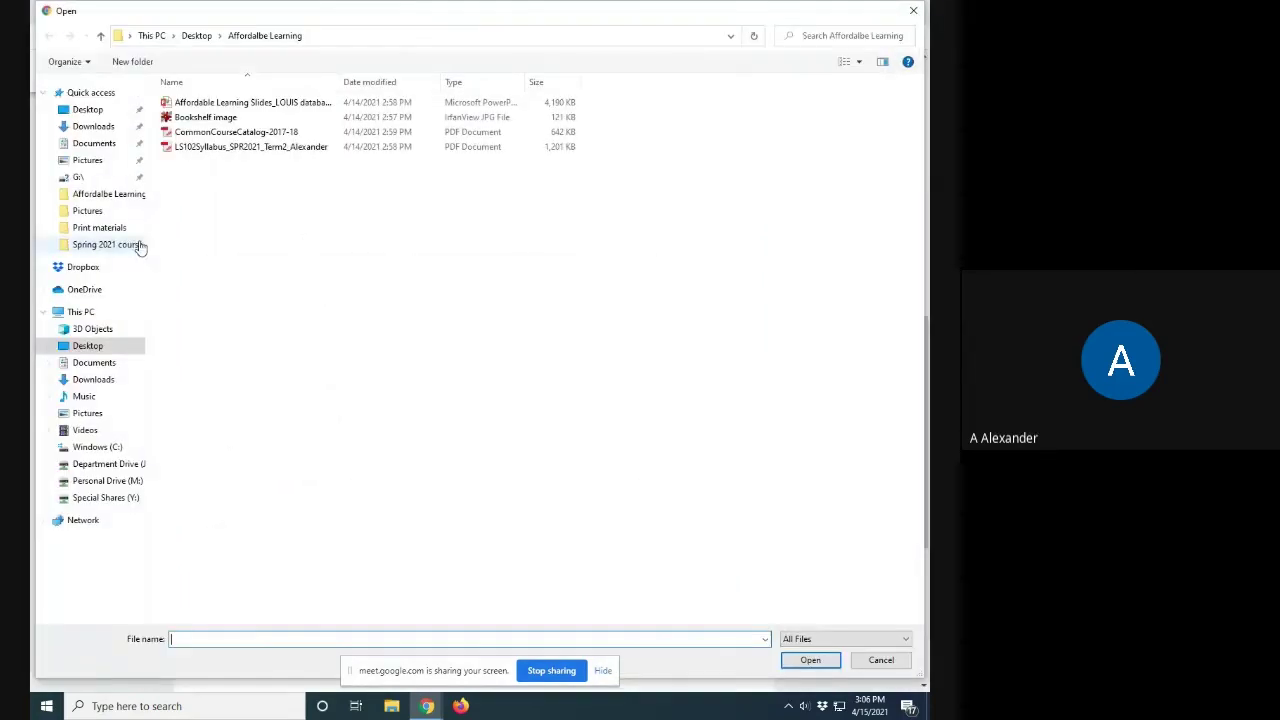
left_click(255, 147)
left_click(810, 660)
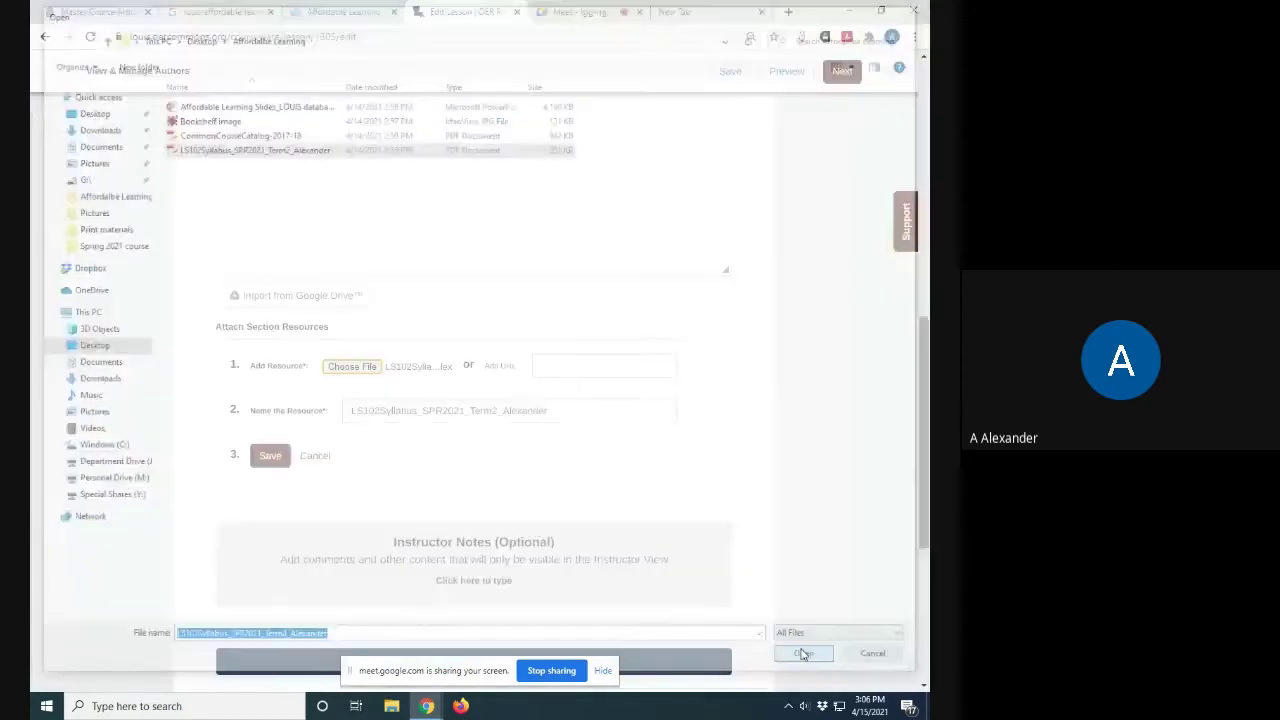
left_click(274, 456)
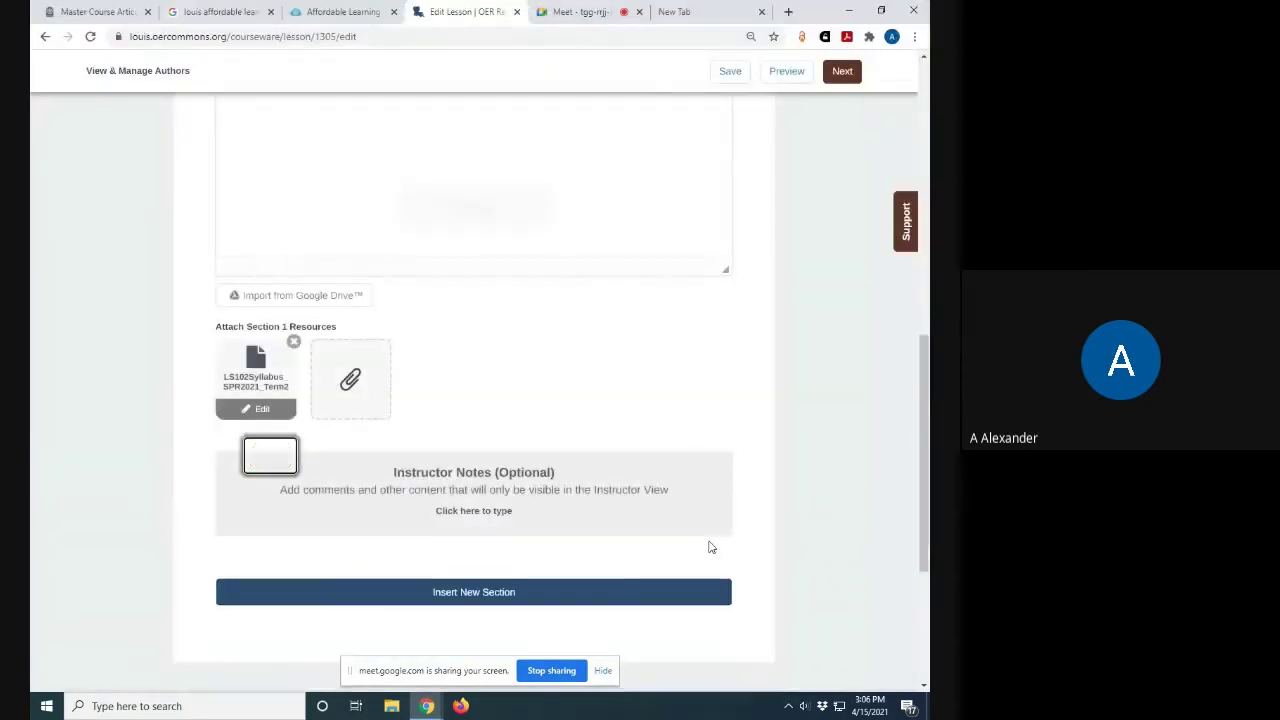
Add the instructor note "Syllabus attached." to the section and save the resource
scroll(709, 543, "down", 2)
left_click(486, 380)
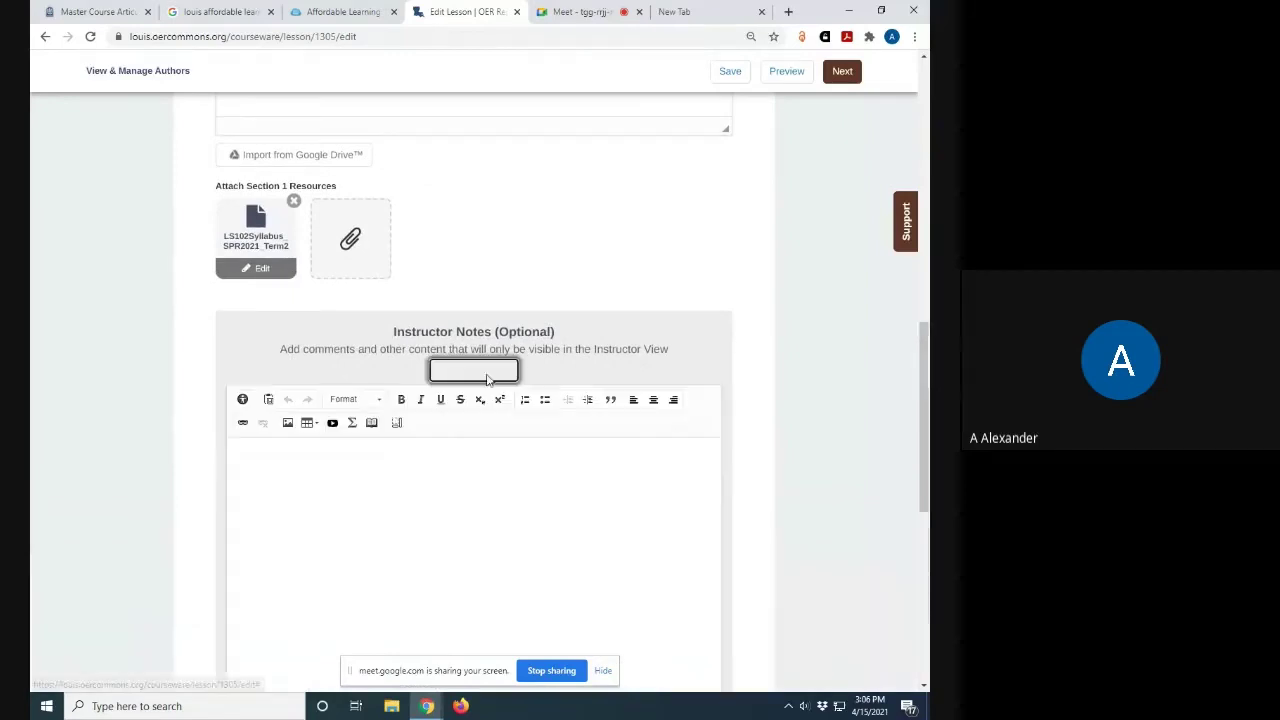
left_click(456, 466)
type("Syllabus attached")
scroll(651, 514, "down", 4)
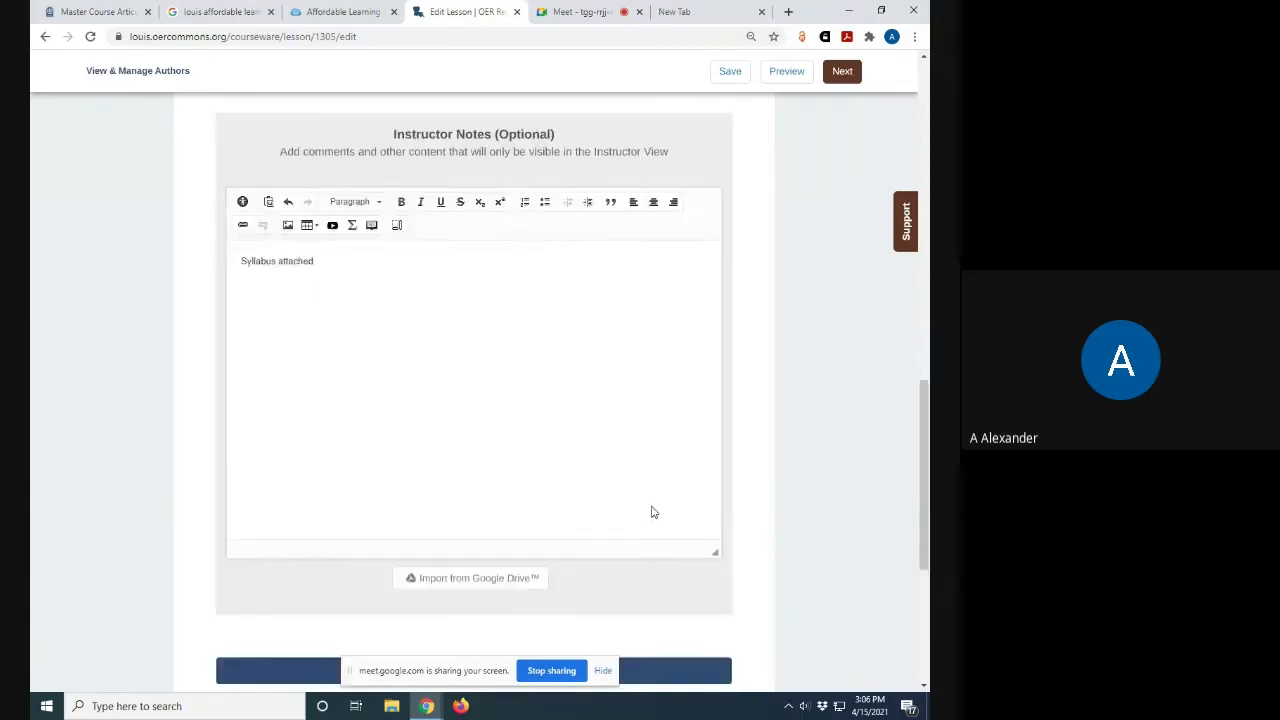
scroll(677, 471, "up", 3)
scroll(690, 470, "up", 3)
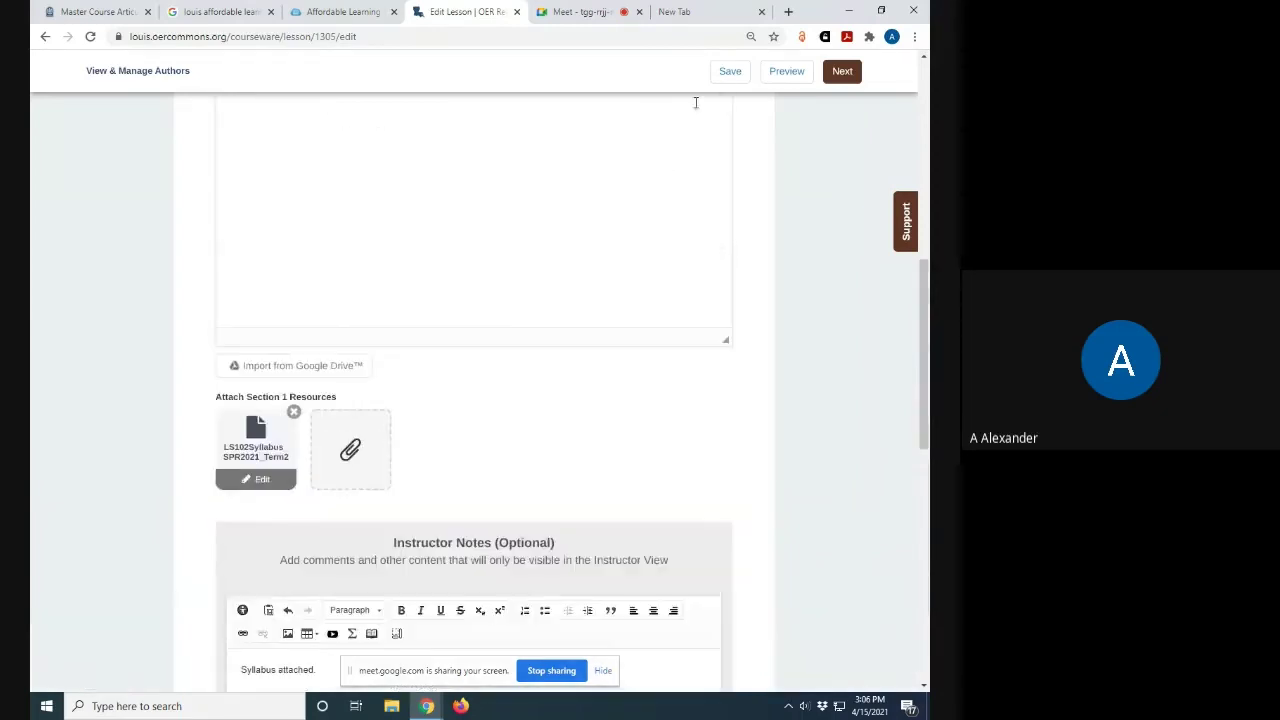
left_click(729, 72)
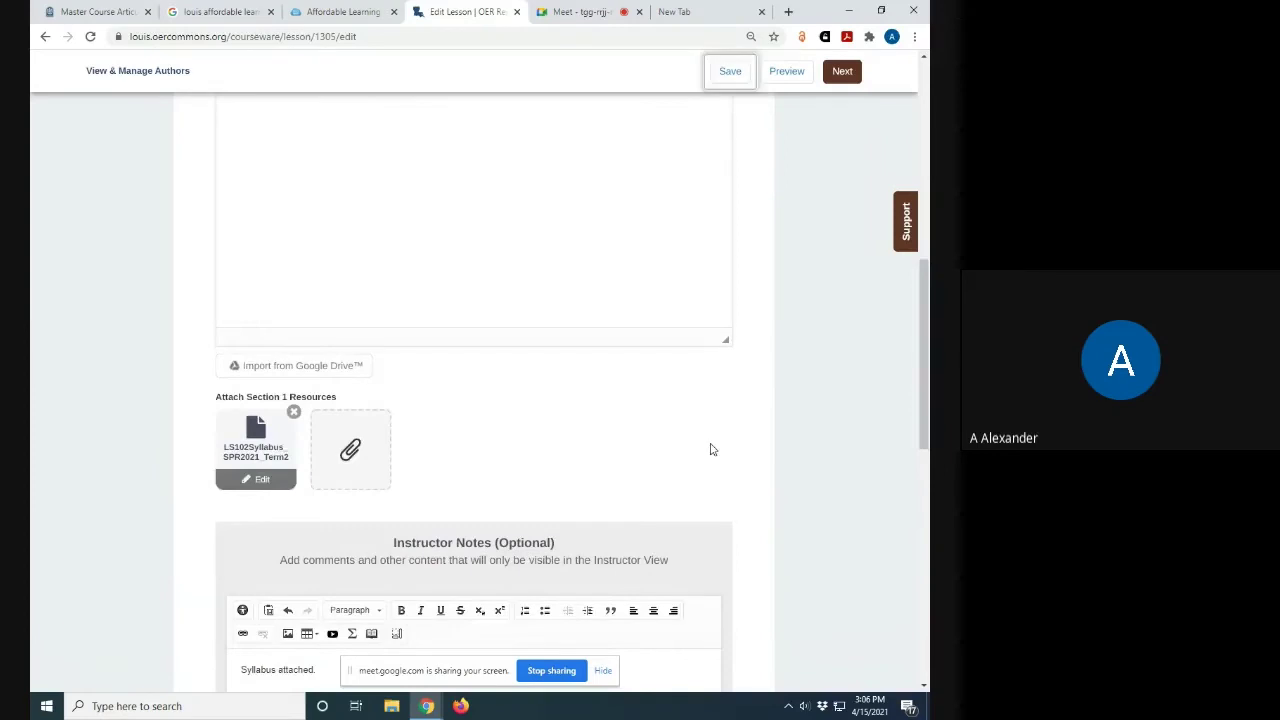
Preview the saved resource and look over its overview page with the instructor note, main content and attached PDF
scroll(711, 449, "up", 5)
scroll(771, 311, "up", 2)
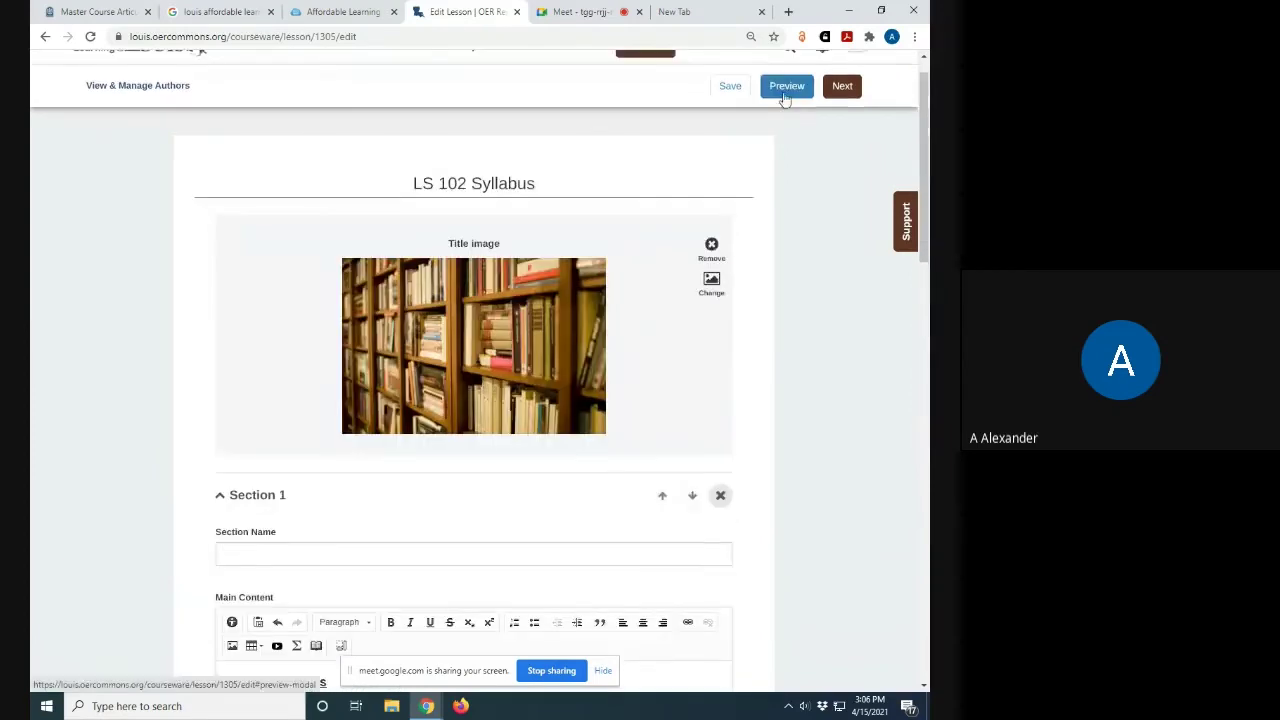
left_click(786, 86)
left_click(376, 288)
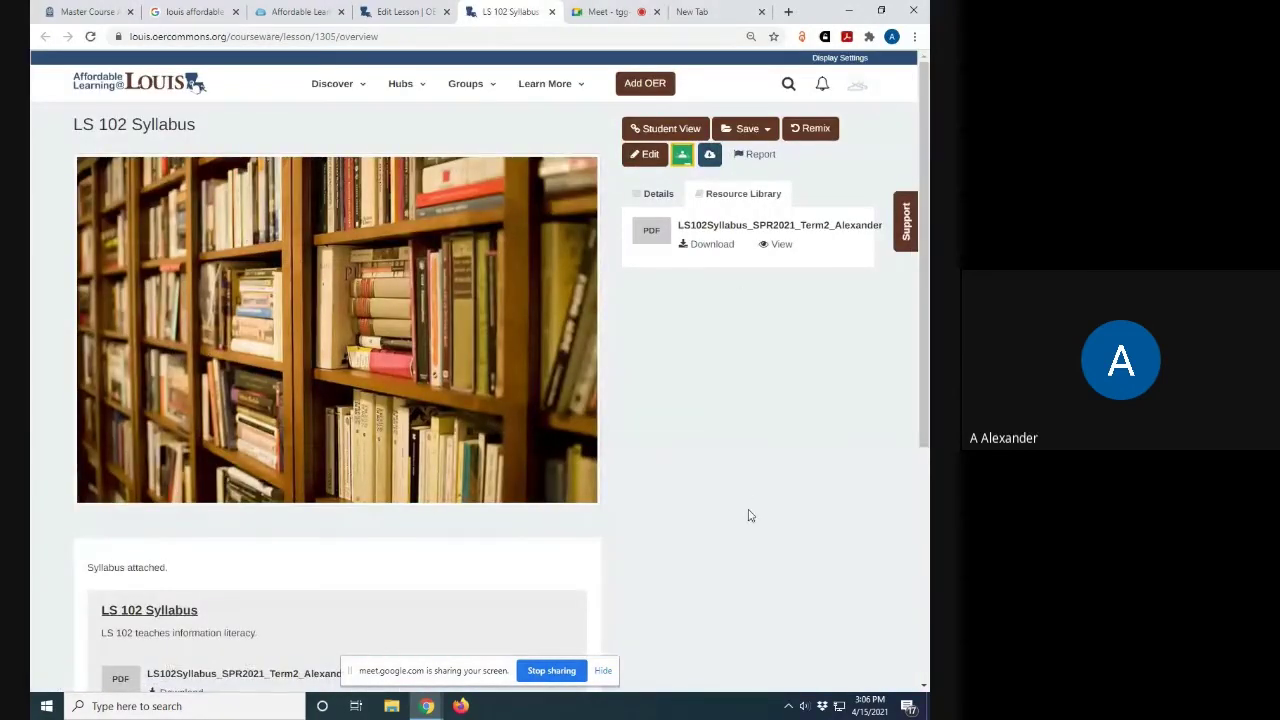
scroll(765, 481, "down", 1)
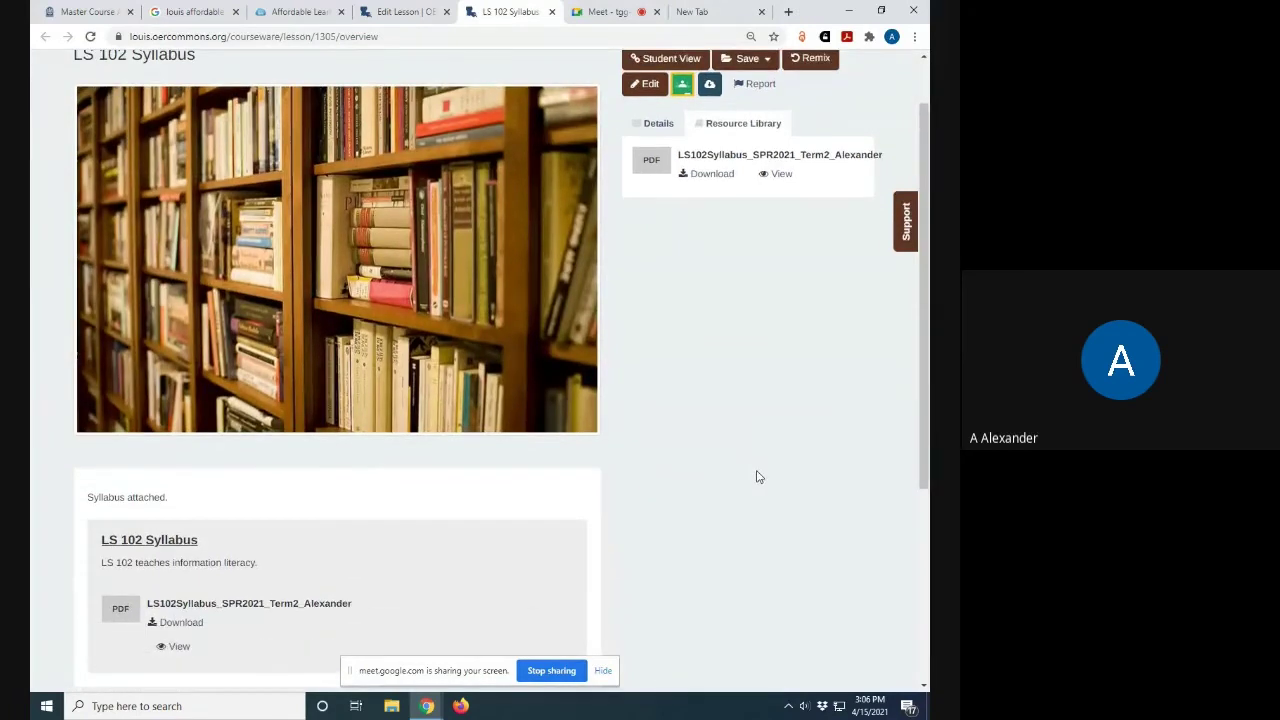
Preview the Student View of the LS 102 Syllabus resource
scroll(757, 477, "up", 1)
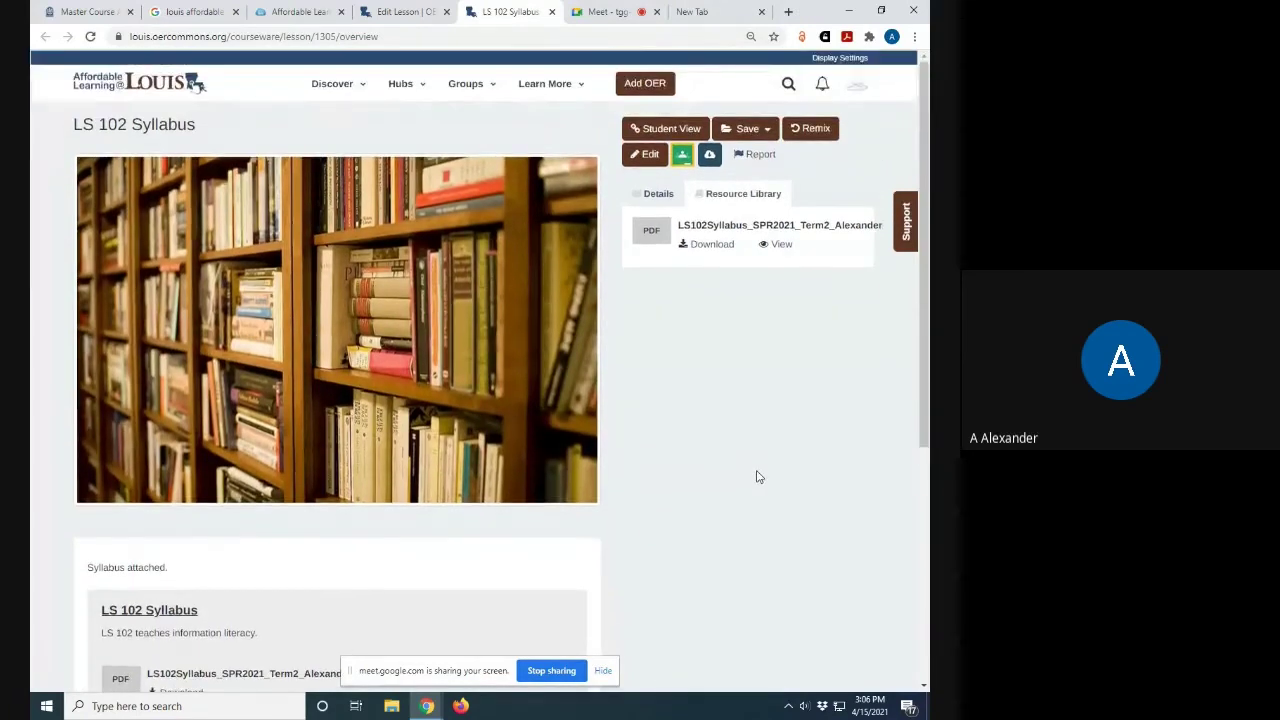
left_click(677, 133)
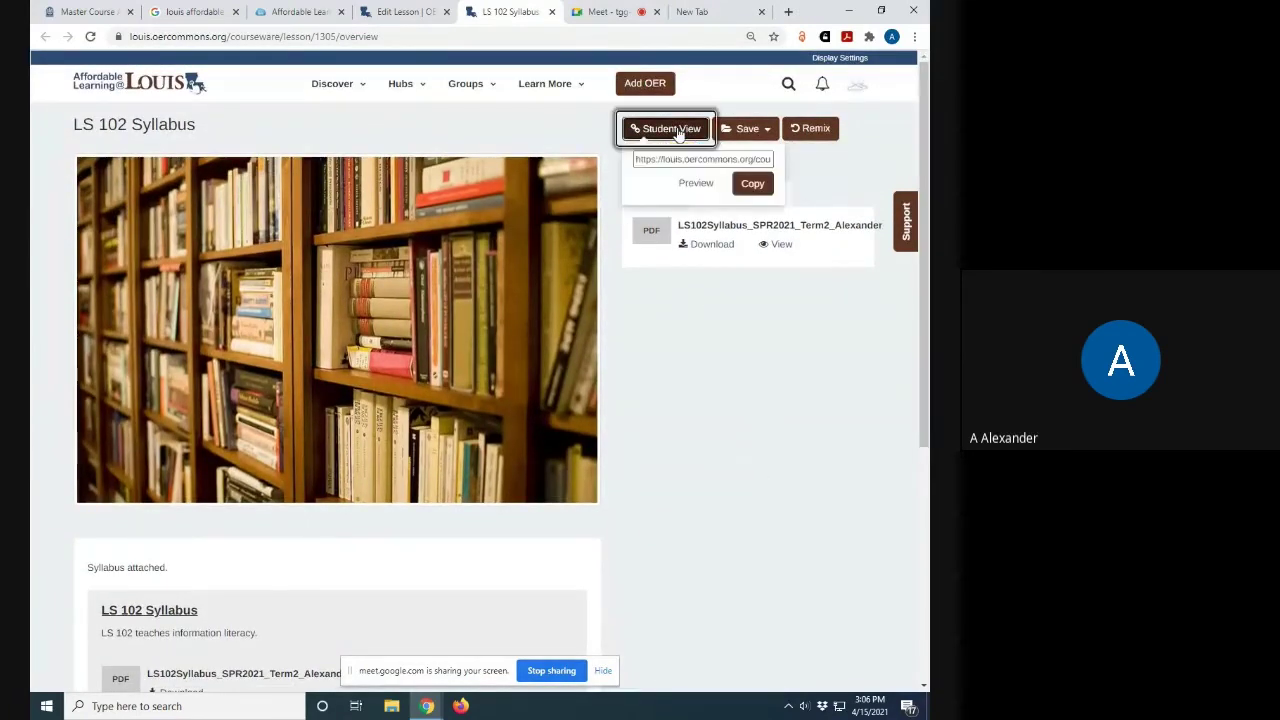
left_click(697, 186)
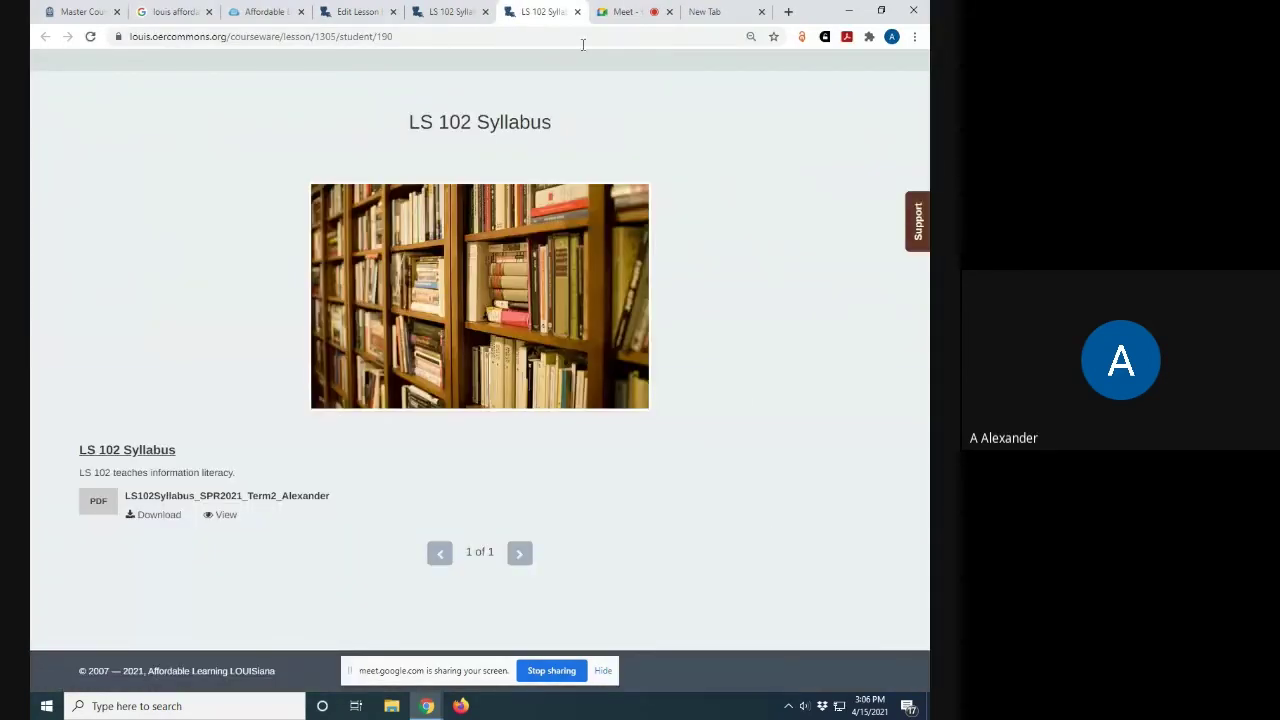
Close the Student View and save the LS 102 Syllabus resource to the LS 102 folder
left_click(577, 12)
left_click(738, 337)
left_click(767, 130)
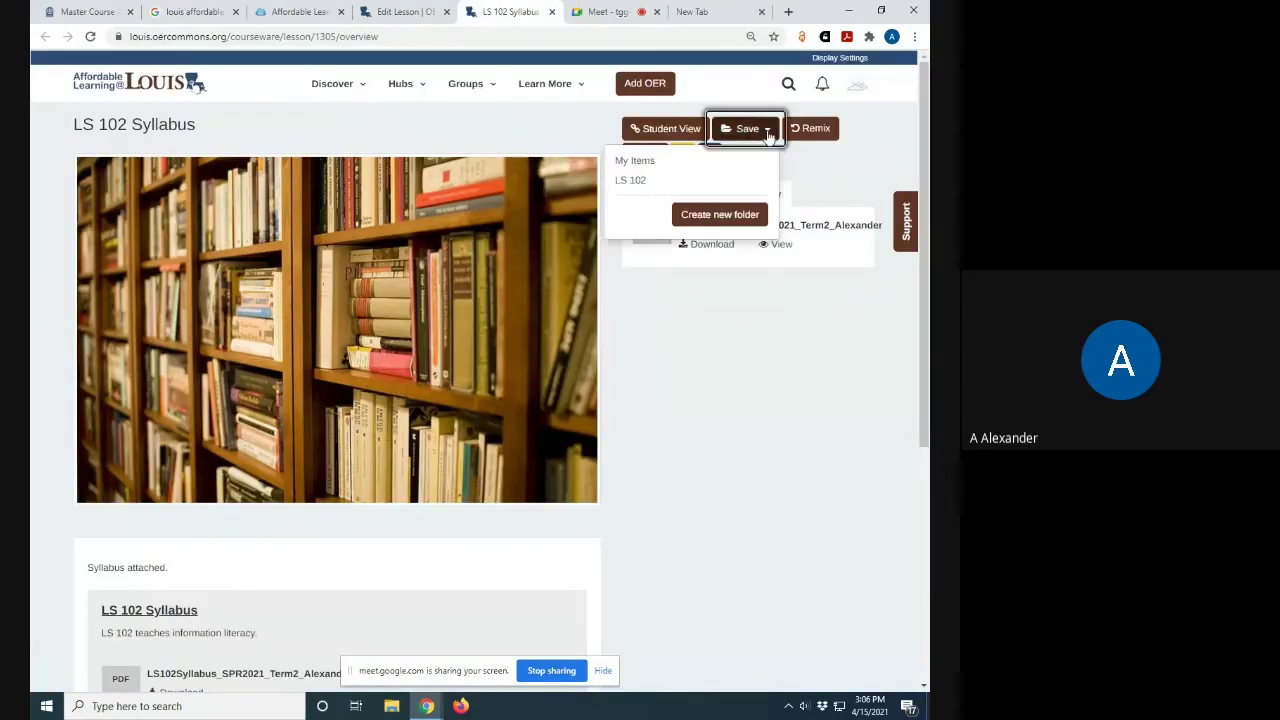
left_click(632, 181)
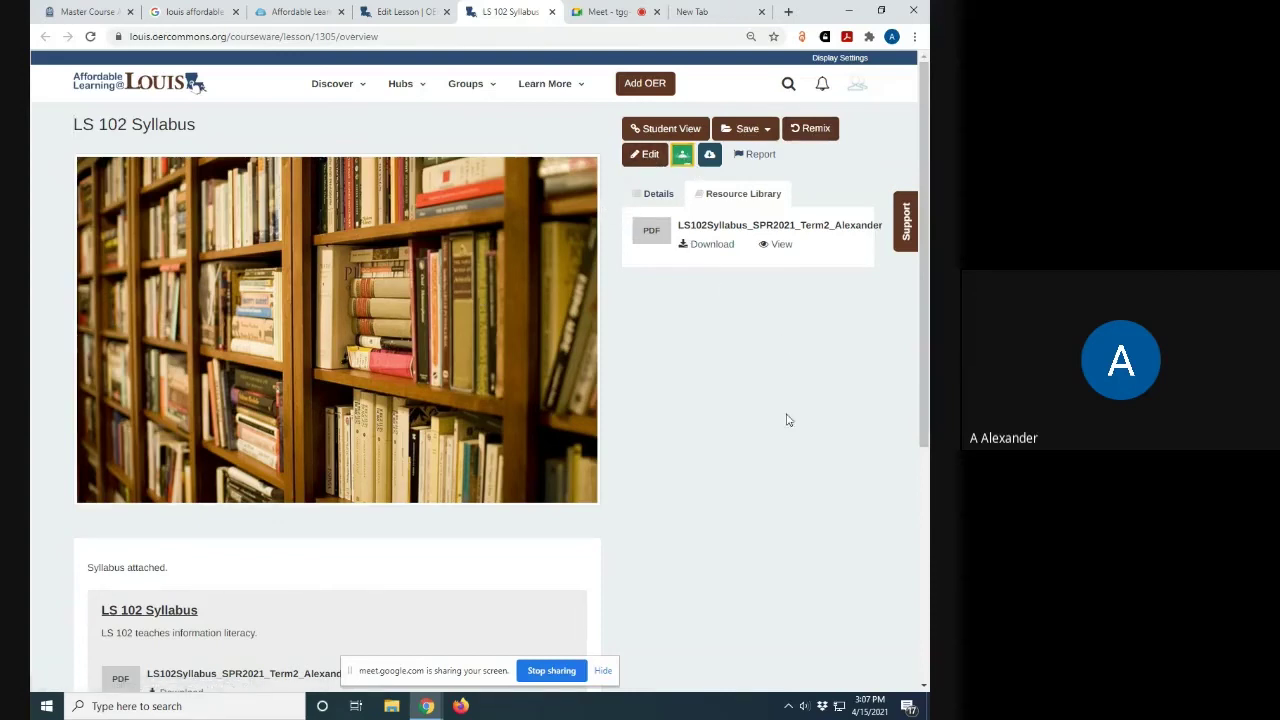
Add the tag "library science" to the LS 102 Syllabus resource's details and look over its overview page
left_click(648, 194)
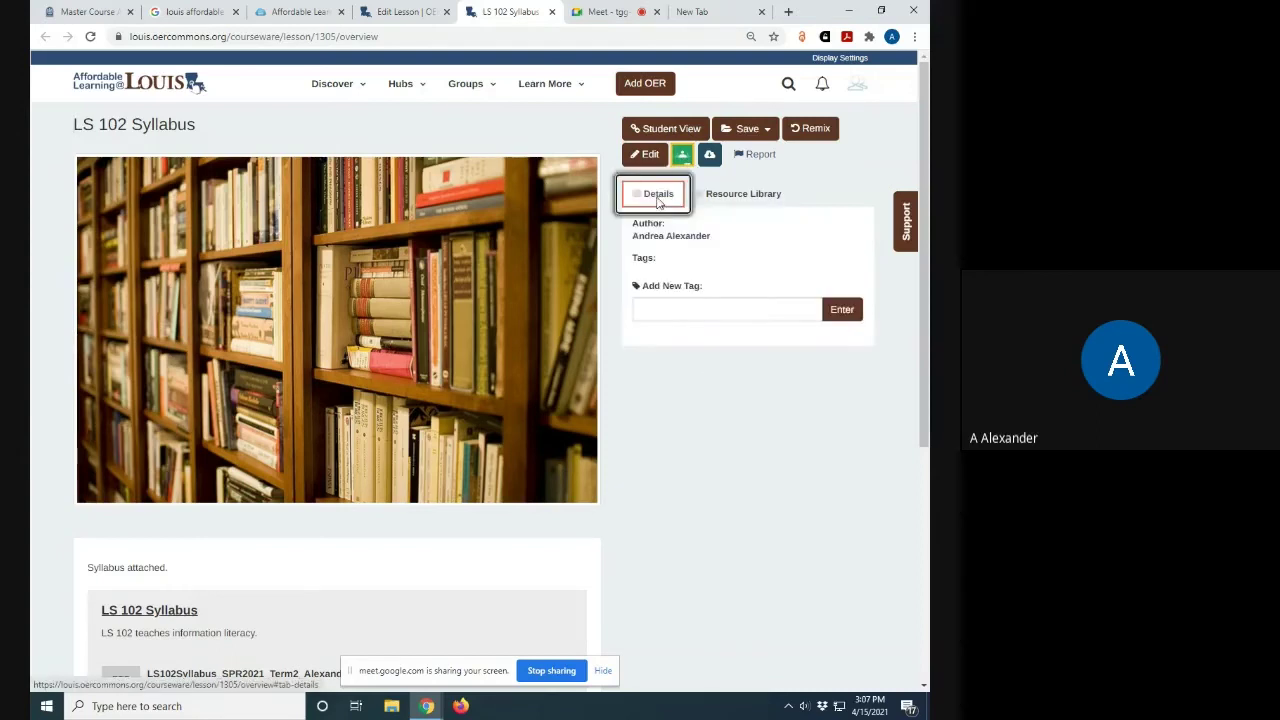
left_click(686, 315)
type("library science")
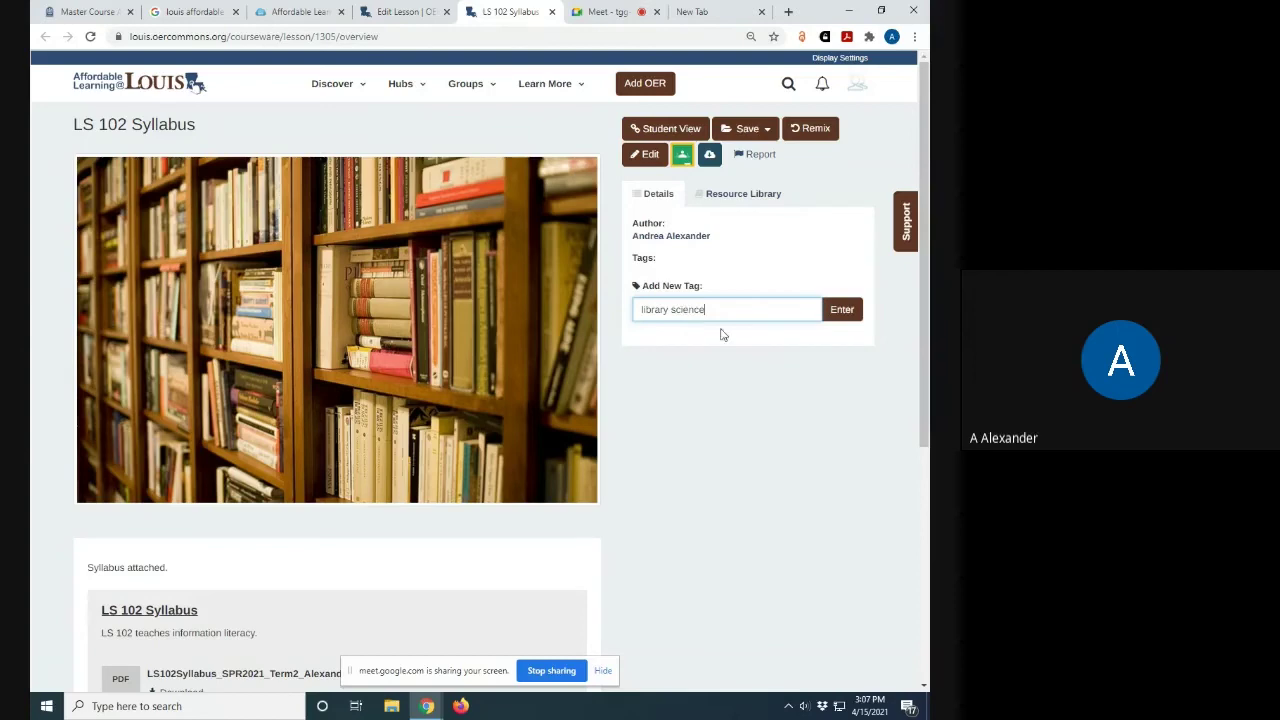
left_click(845, 309)
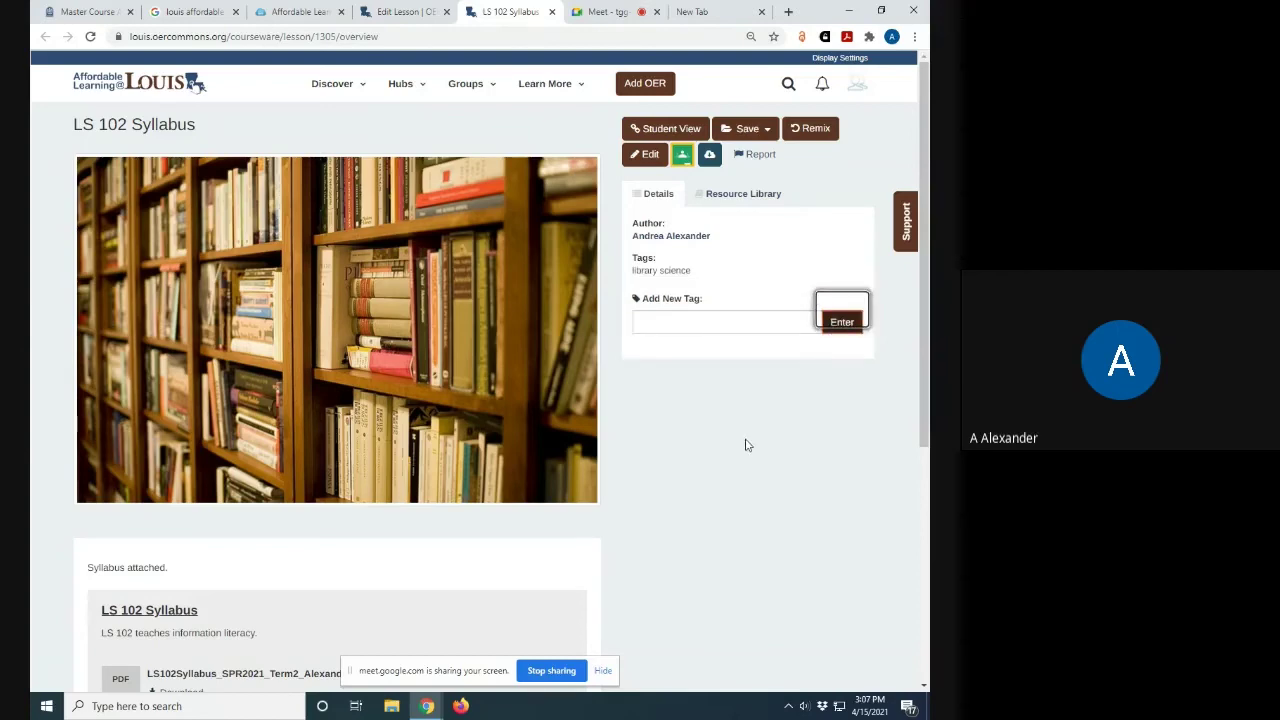
scroll(727, 464, "down", 2)
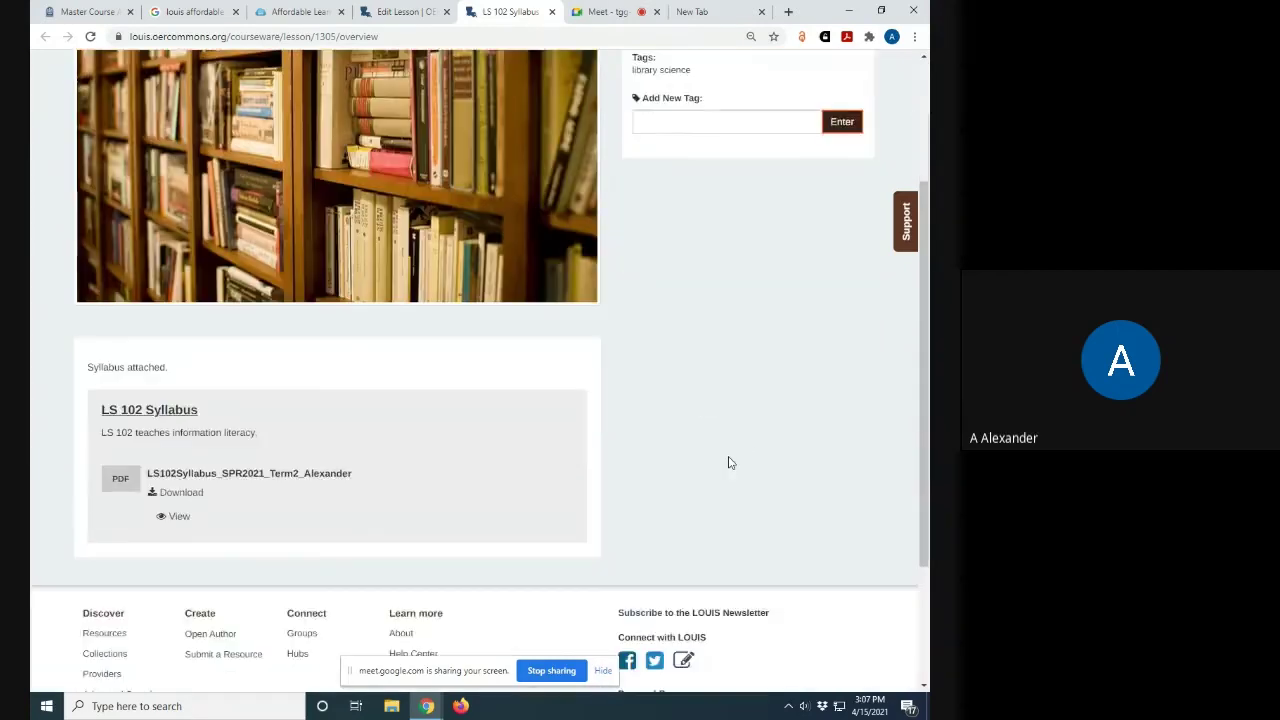
scroll(728, 463, "up", 2)
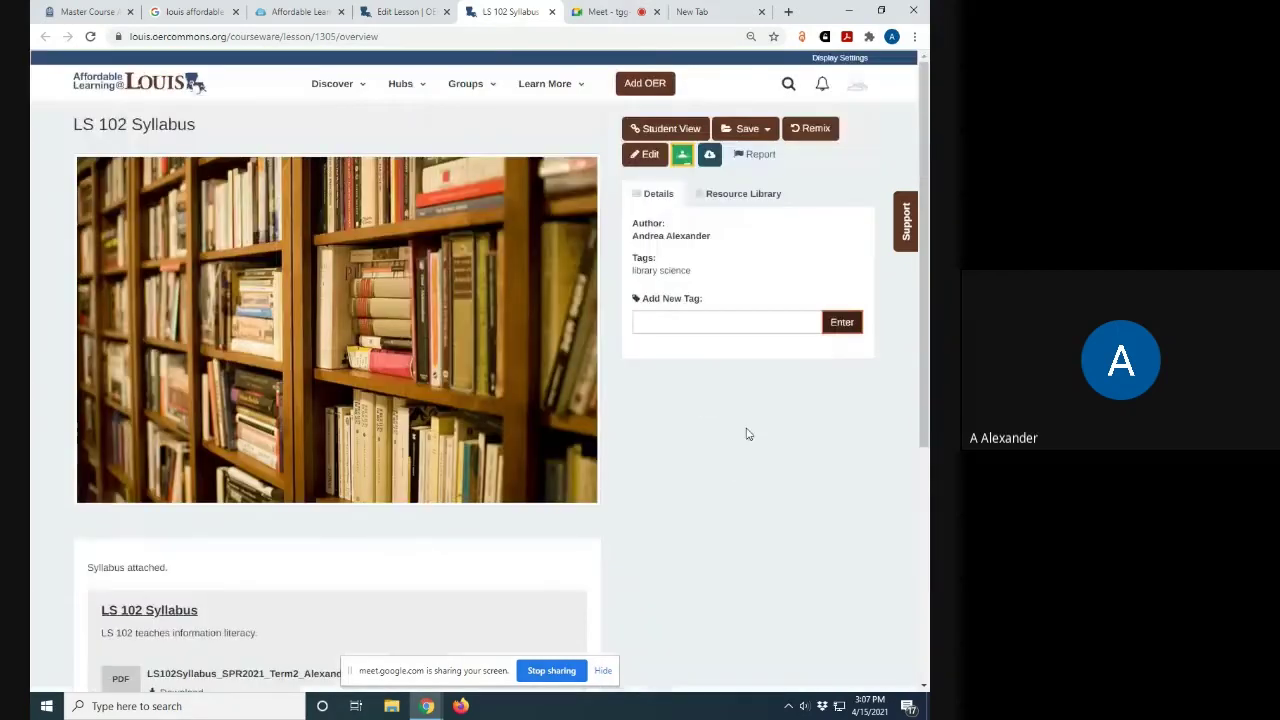
Return to the lesson editor, dismiss the viewing options and continue to the page for describing the resource
left_click(412, 15)
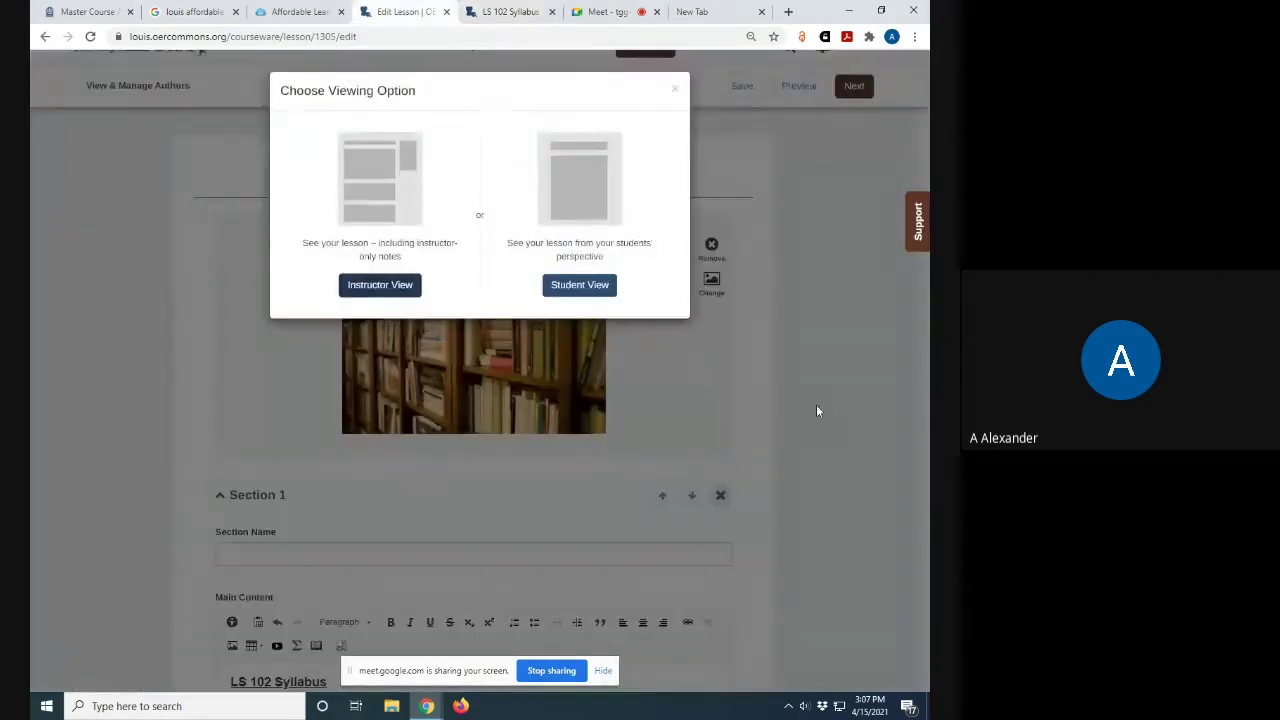
left_click(677, 88)
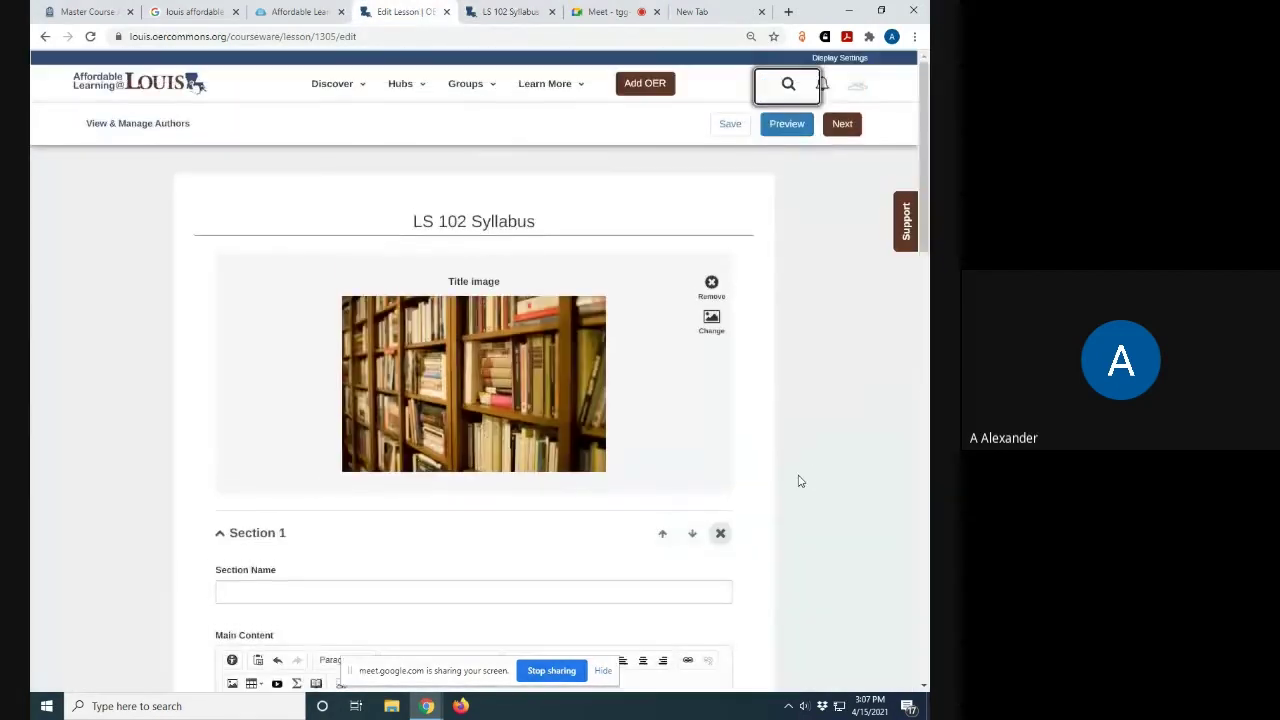
left_click(845, 126)
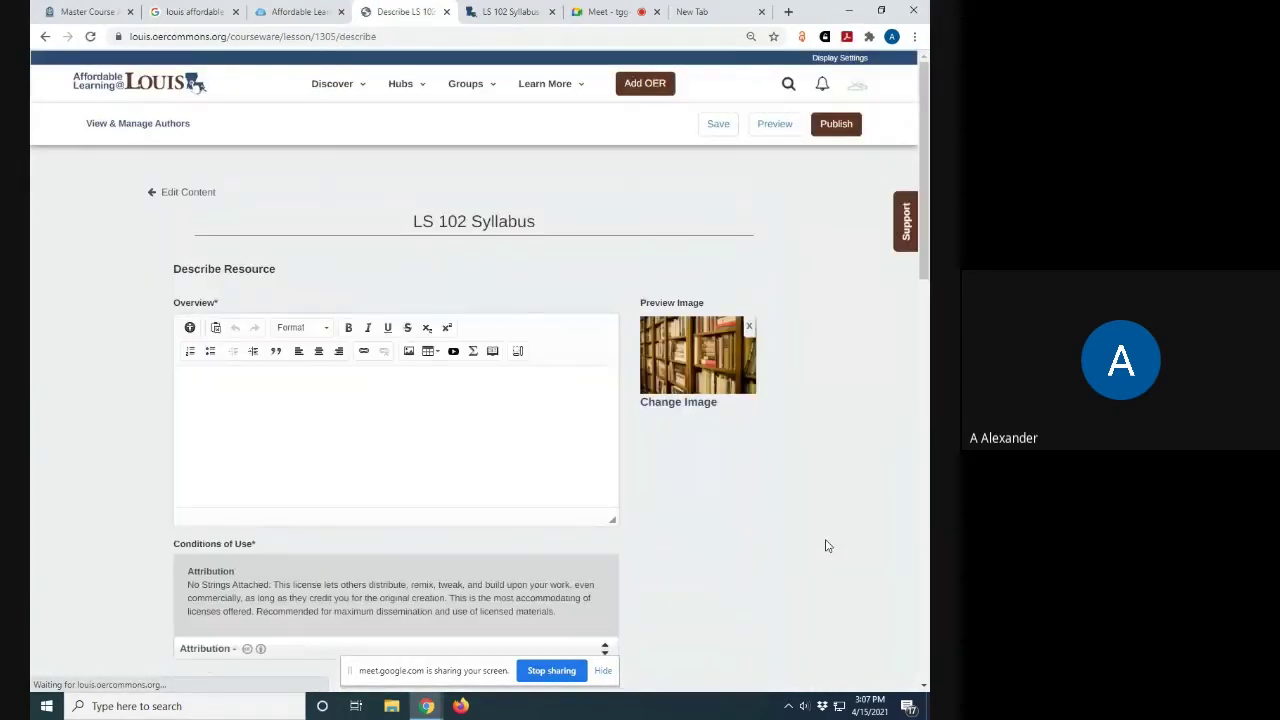
Enter brief placeholder text as the resource overview and choose the Attribution license as the conditions of use
scroll(760, 525, "down", 1)
left_click(327, 337)
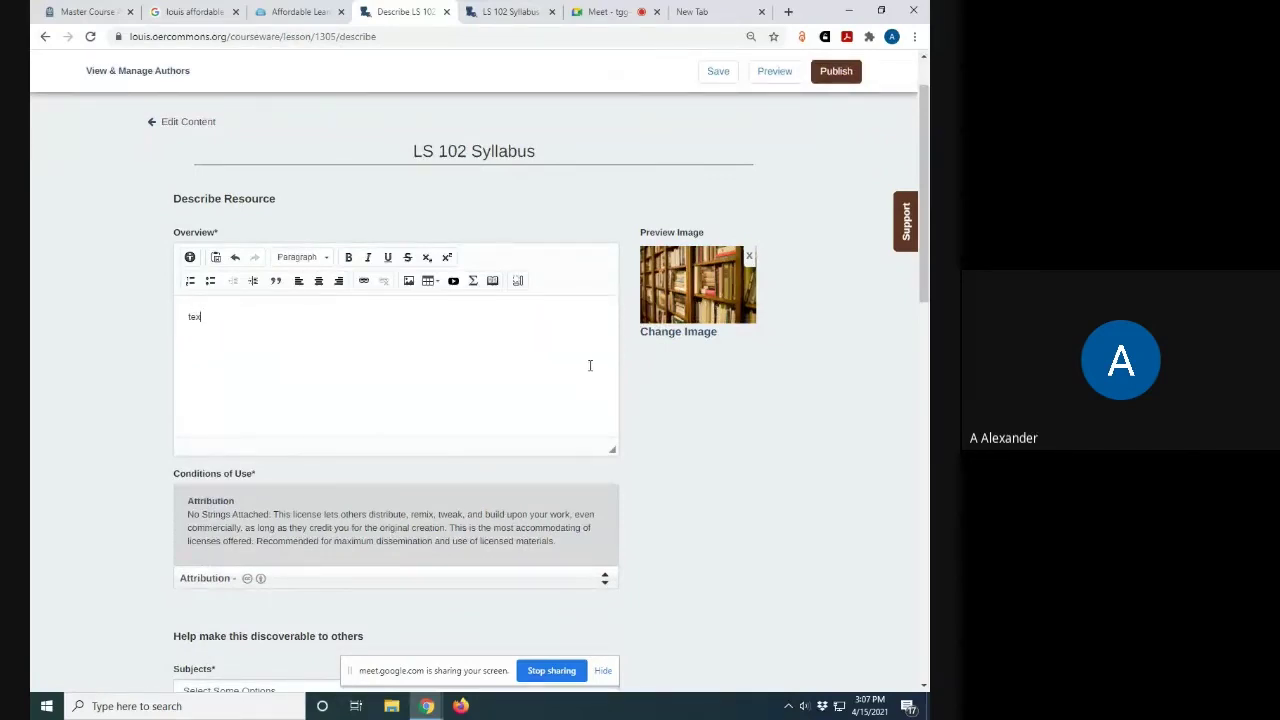
scroll(749, 463, "down", 3)
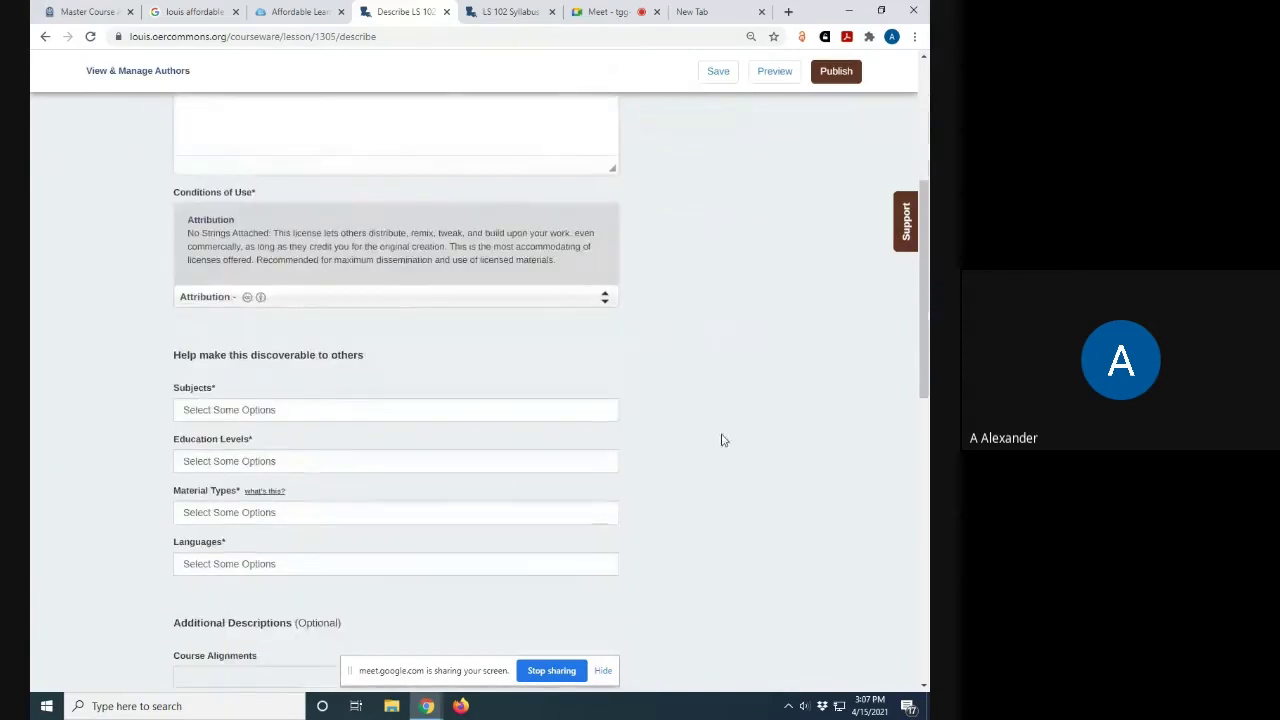
left_click(364, 297)
left_click(297, 319)
scroll(742, 489, "down", 1)
scroll(733, 486, "down", 1)
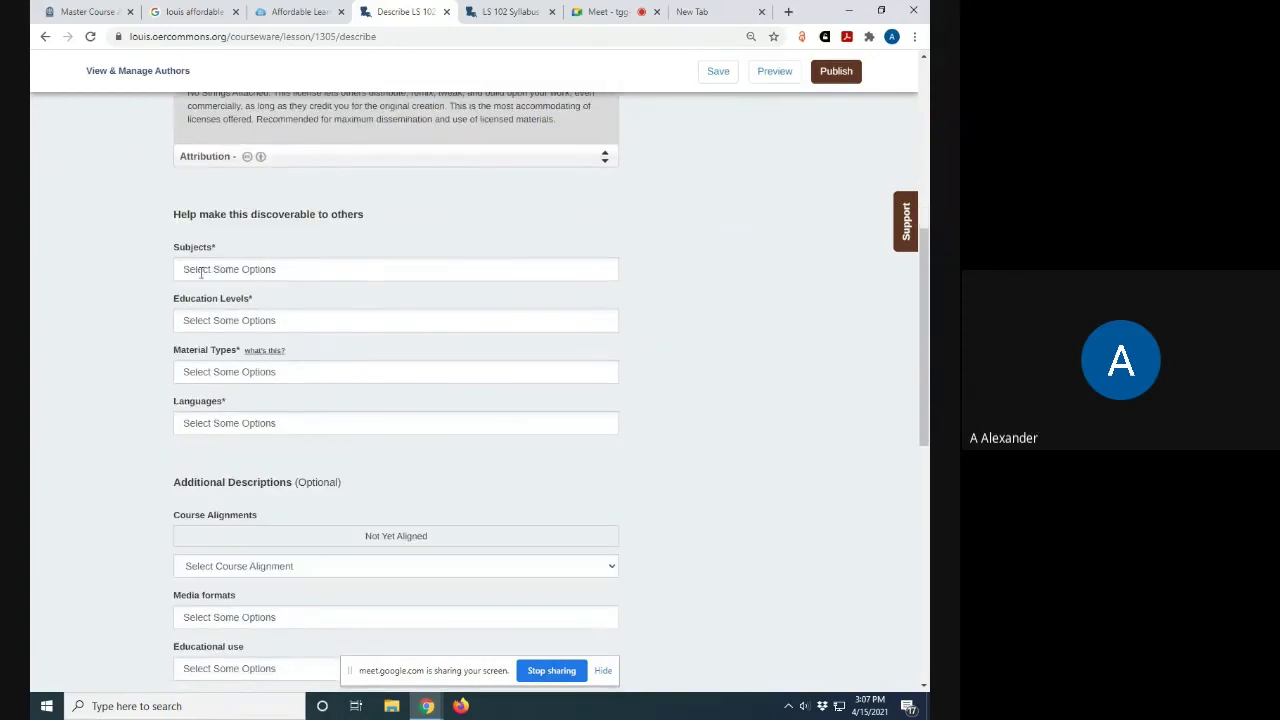